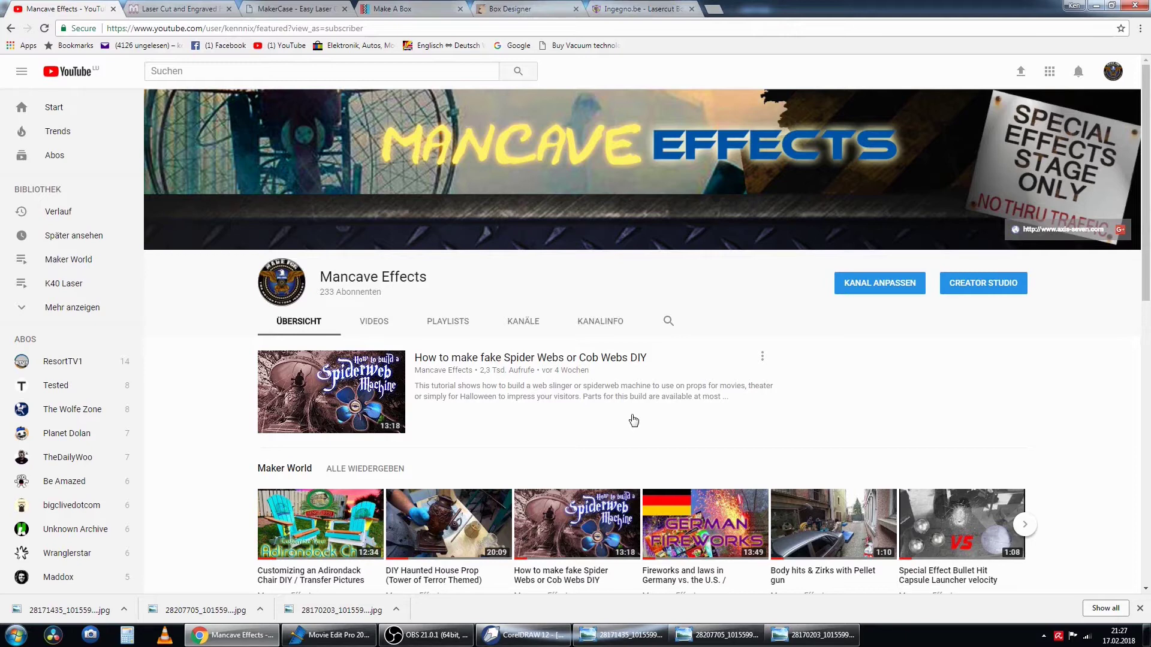
# View the finished, opened and slotted-insert box photos, then return to the Mancave Effects channel page
pyautogui.click(815, 635)
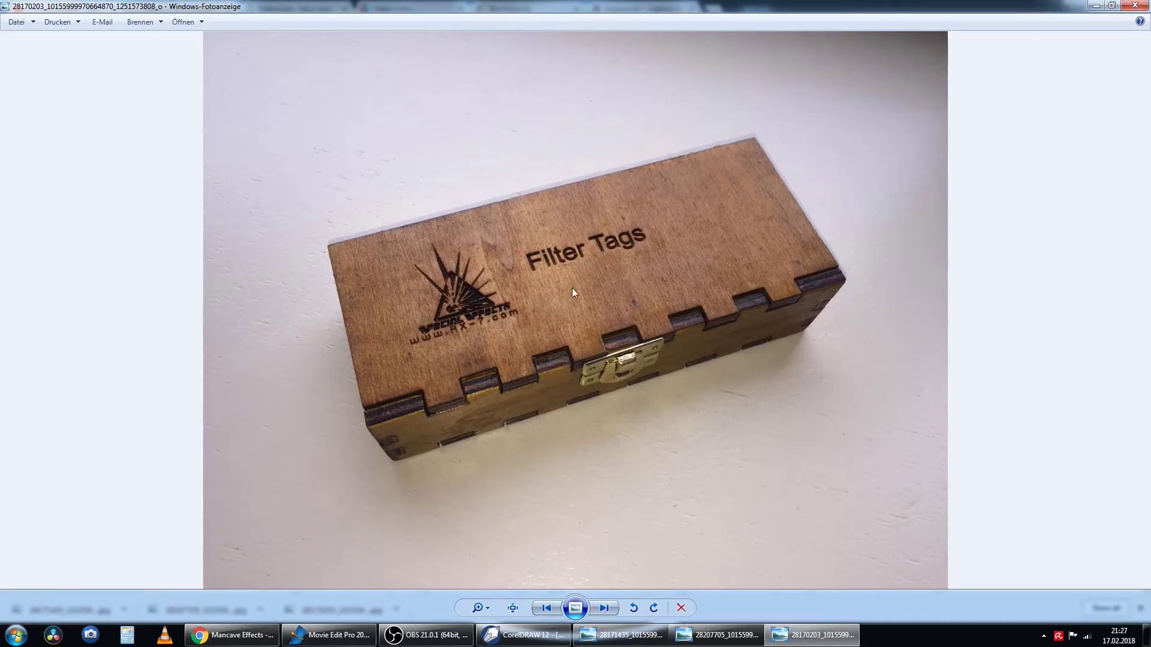
pyautogui.click(716, 634)
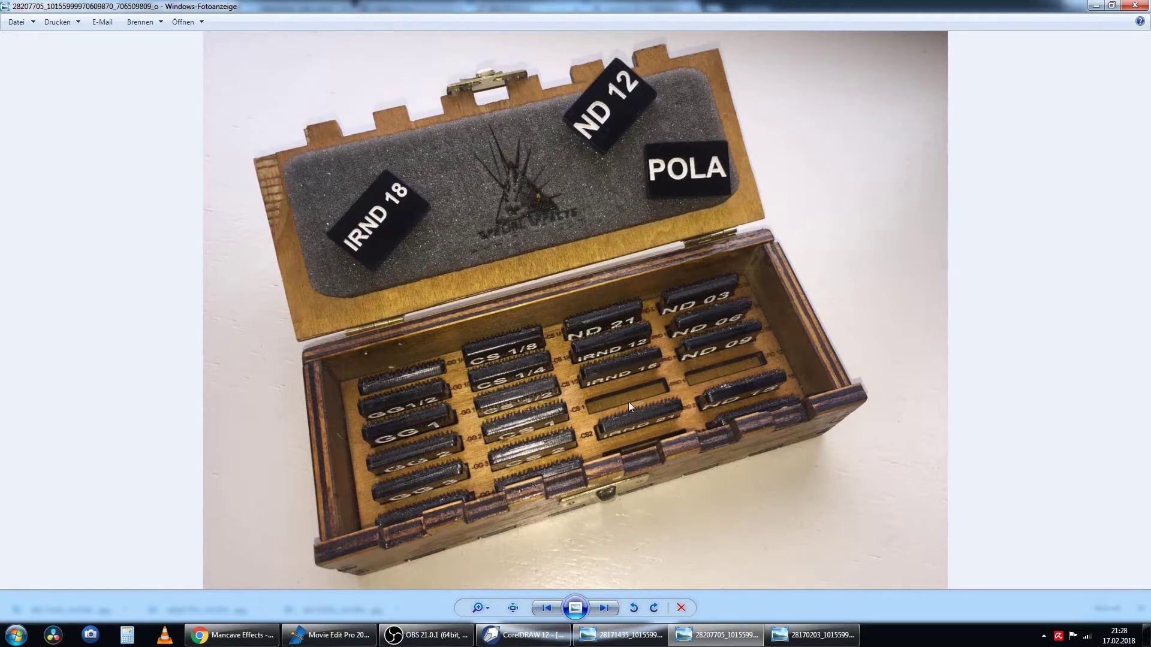
pyautogui.click(624, 635)
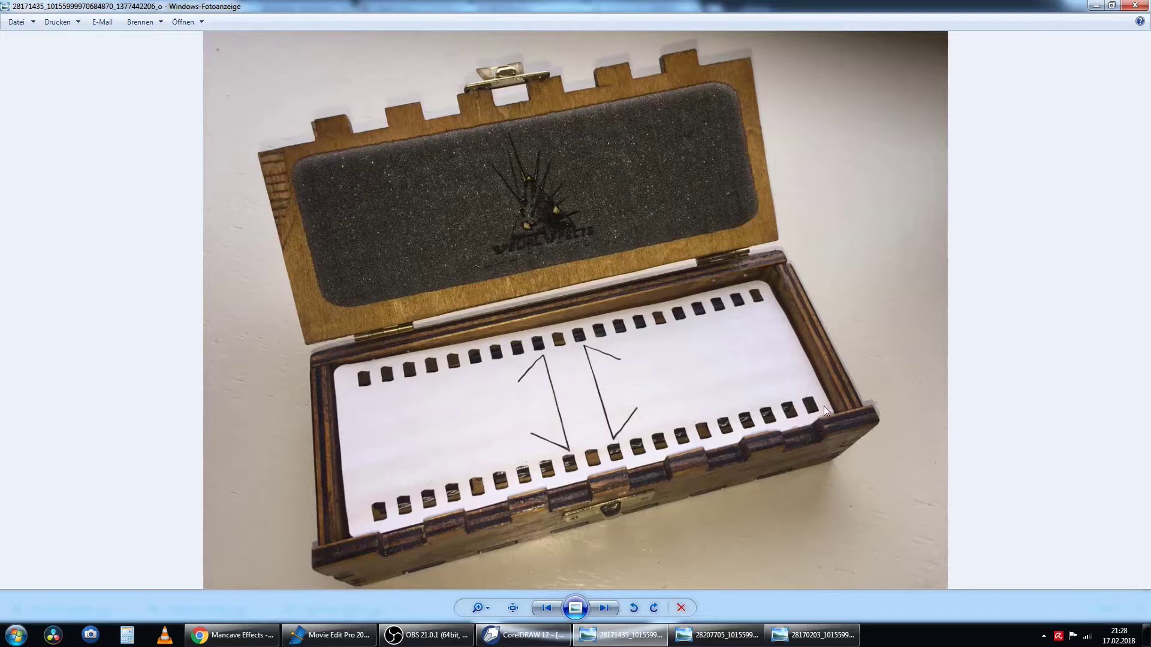
pyautogui.click(813, 635)
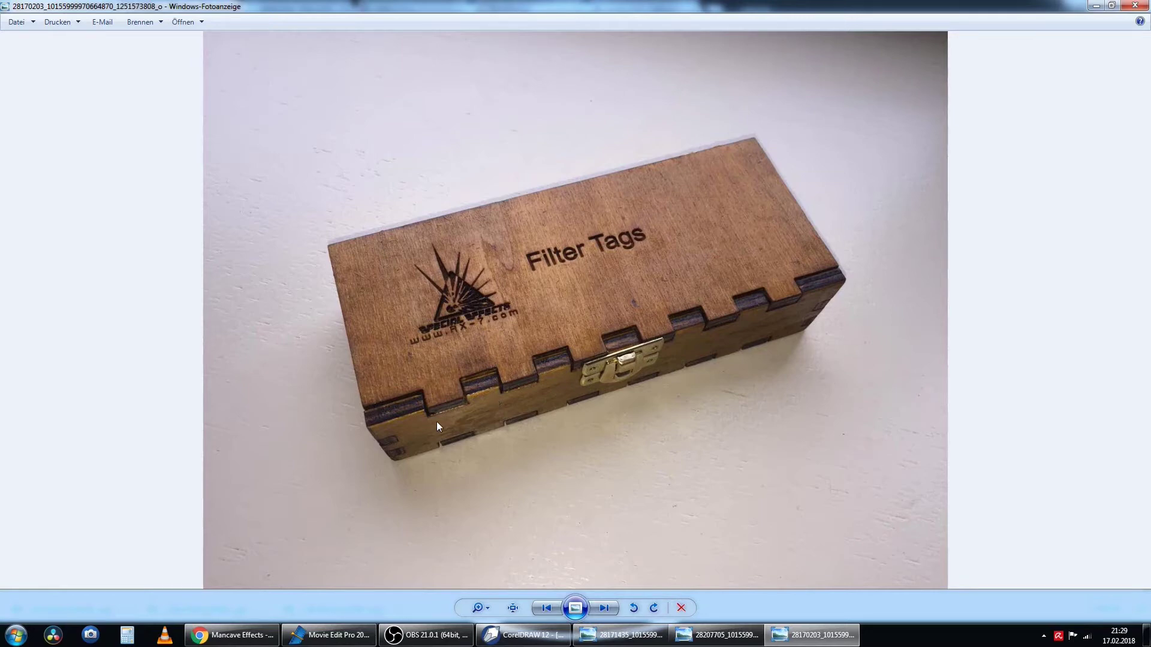
pyautogui.click(234, 634)
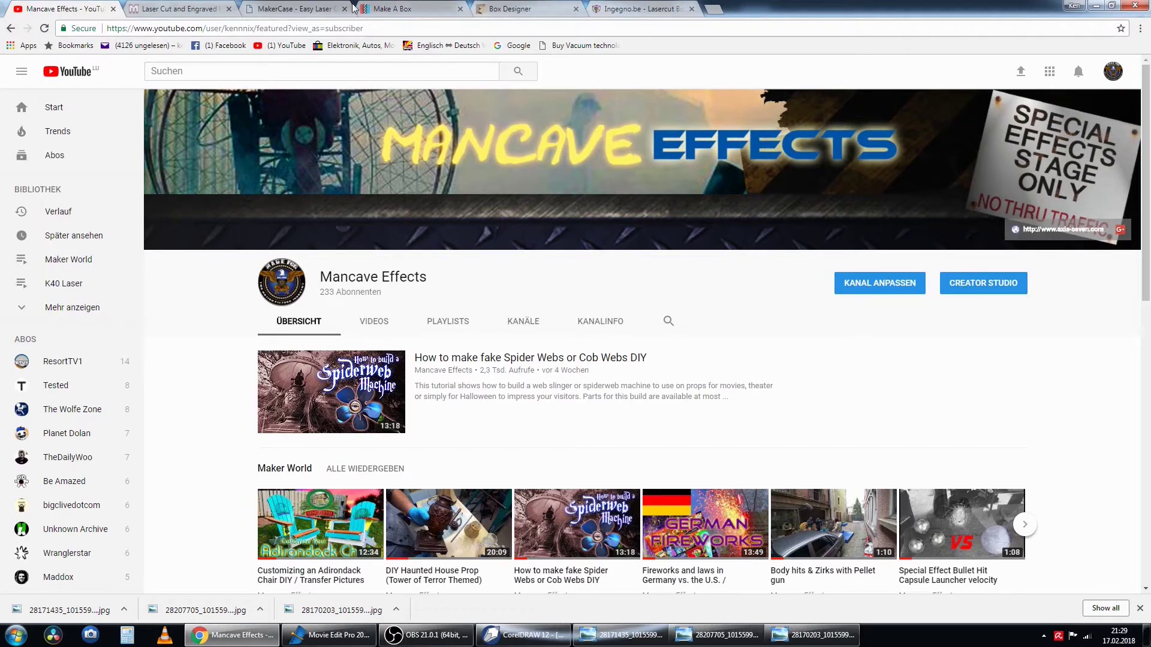
# Close the Ingegno box maker page, leaving its export format unchanged
pyautogui.click(99, 568)
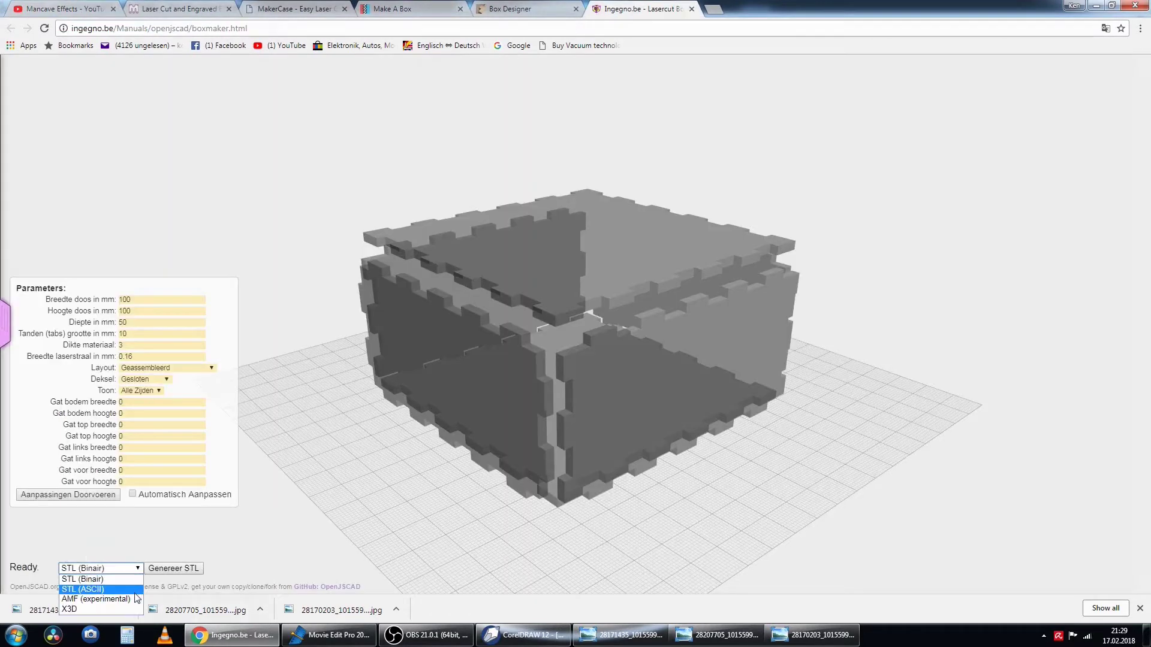
pyautogui.click(277, 535)
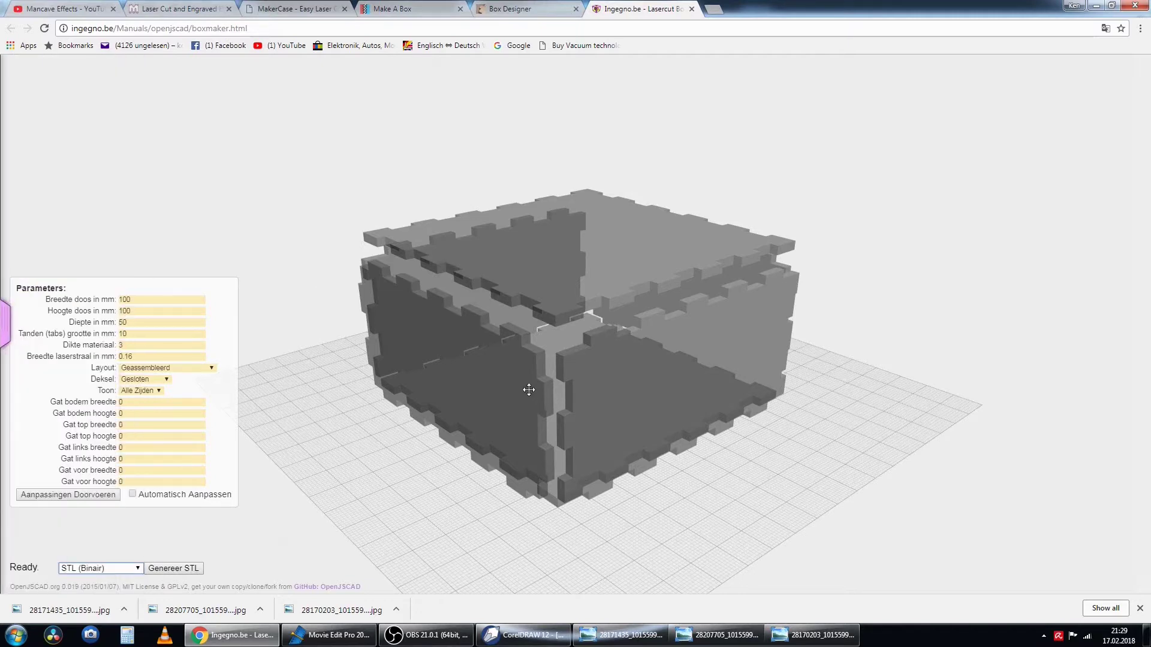
pyautogui.hotkey('ctrl', 'w')
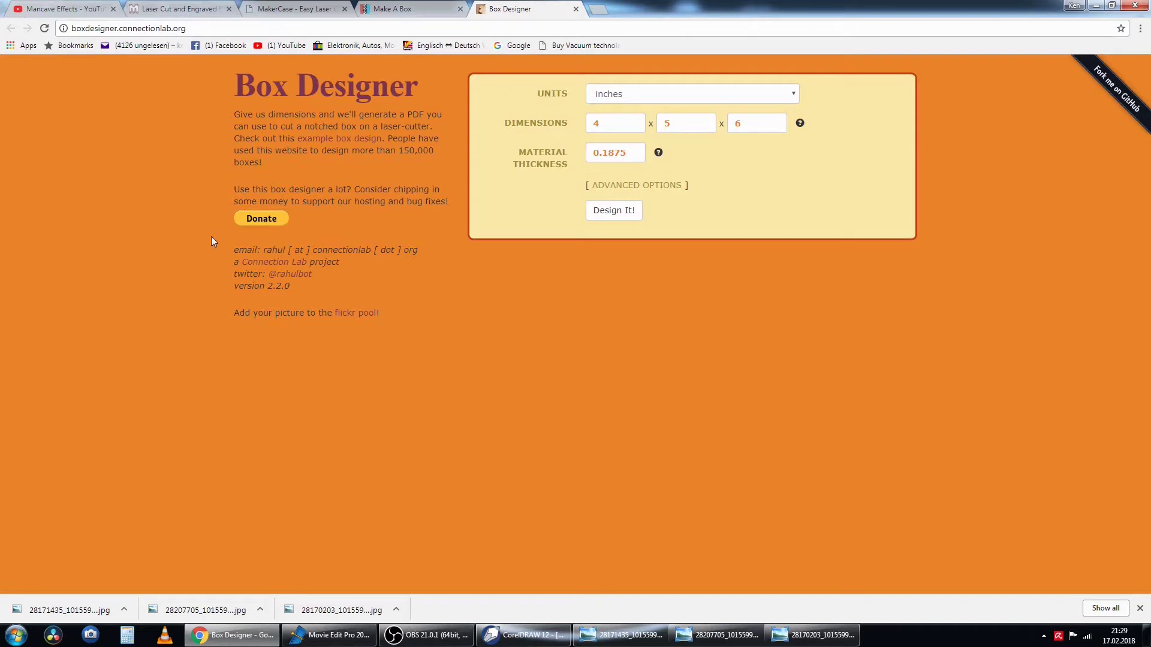
# Recheck the finished box photo, then close the MakerCase page to land on Make A Box
pyautogui.hotkey('ctrl', '2')
pyautogui.hotkey('ctrl', '3')
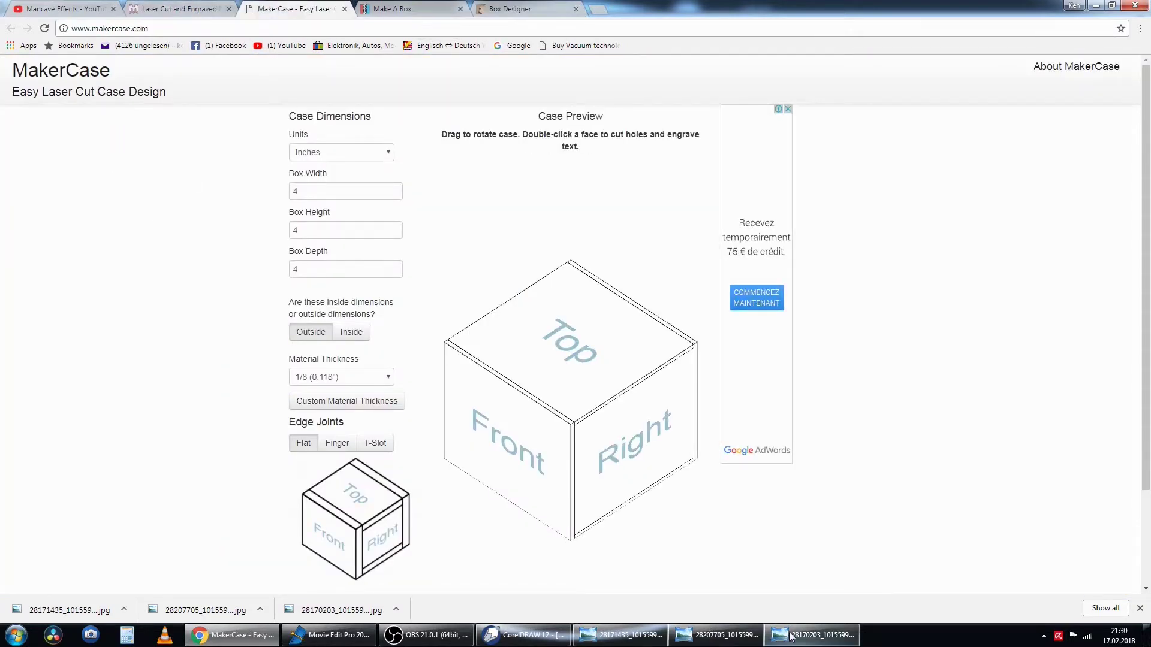
pyautogui.click(815, 635)
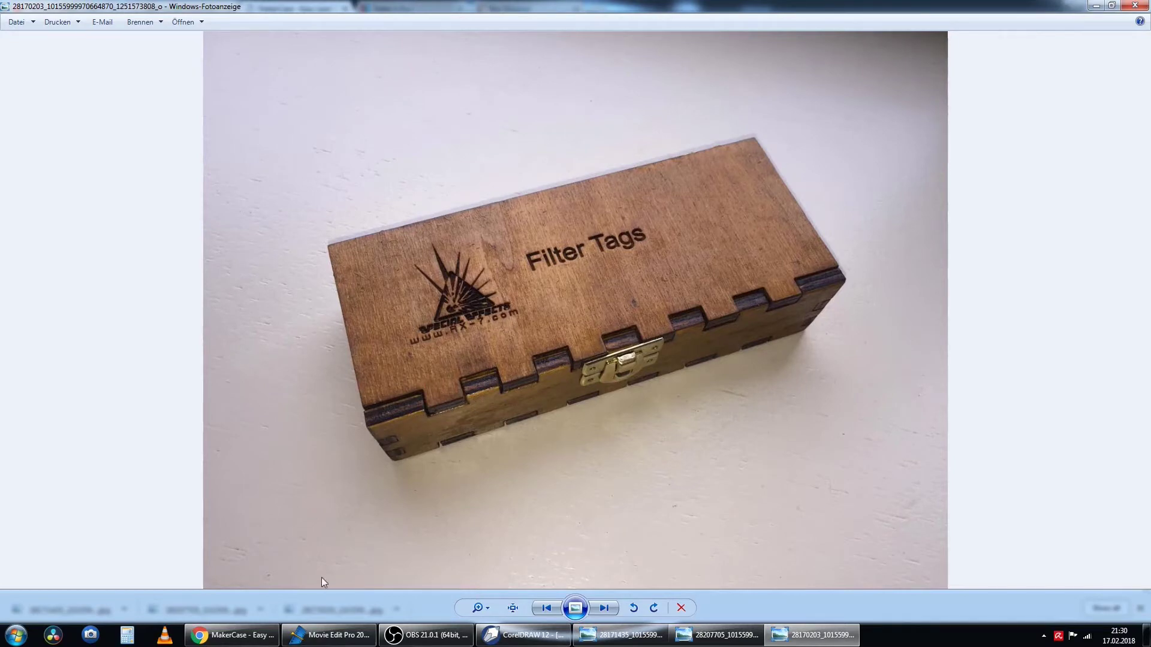
pyautogui.click(231, 635)
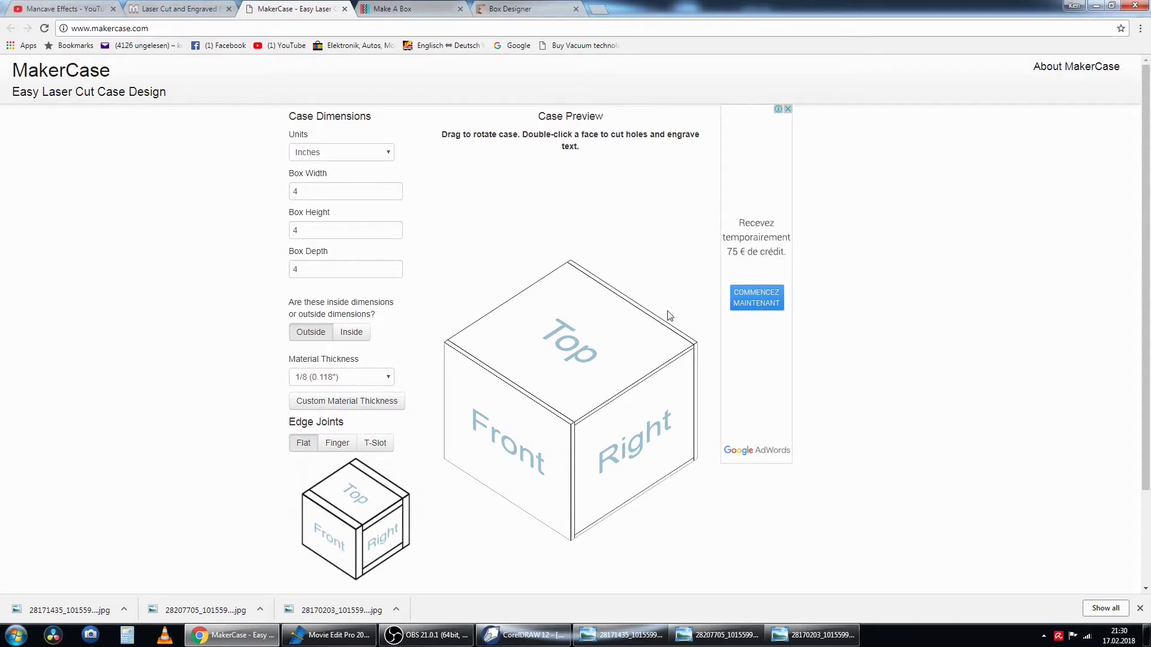
pyautogui.click(345, 9)
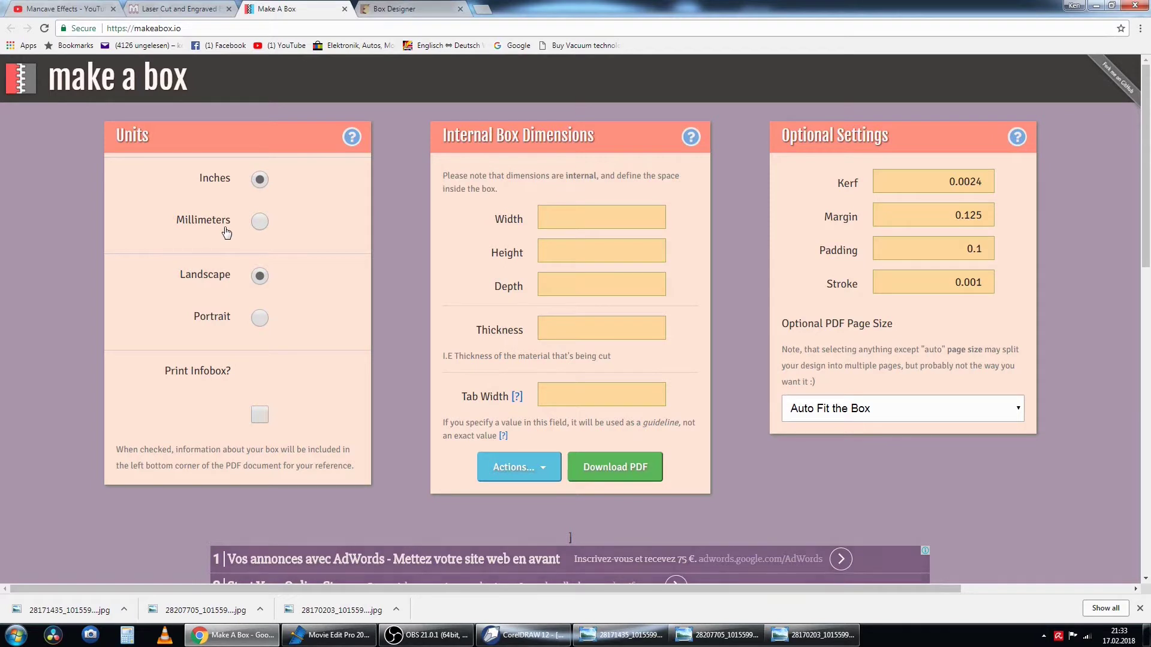
# Switch Make A Box to Millimeters, converting margin to 3.175, padding 2.54 and stroke 0.0254
pyautogui.click(260, 220)
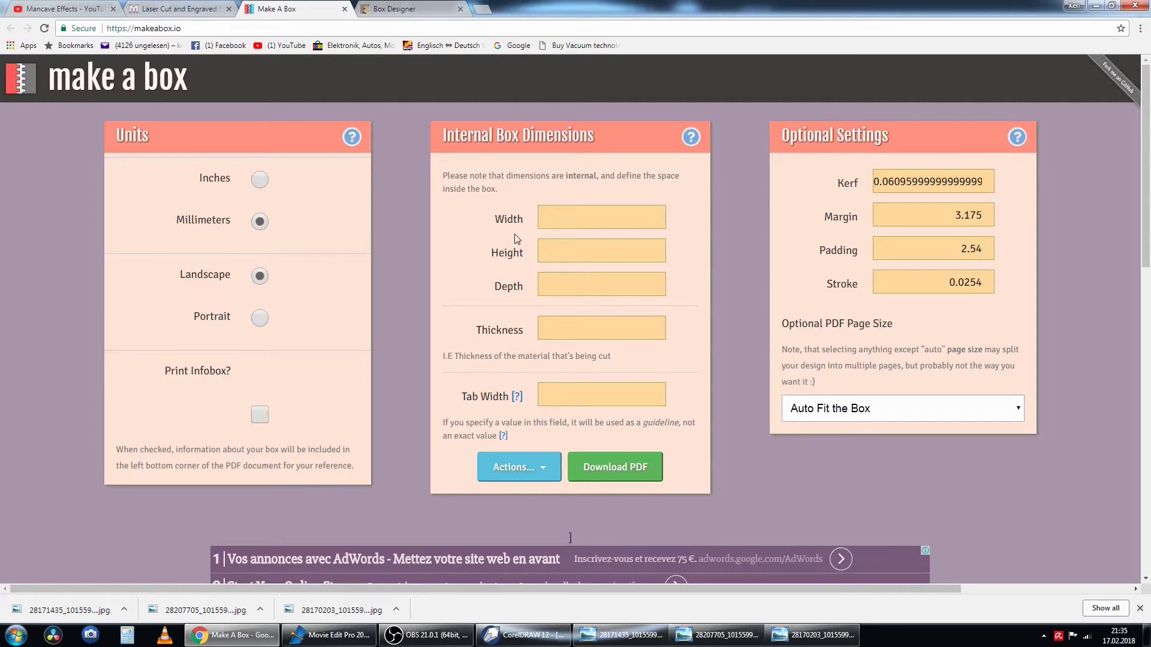
# Enter the internal box width 50, height 10 and depth 35
pyautogui.click(559, 223)
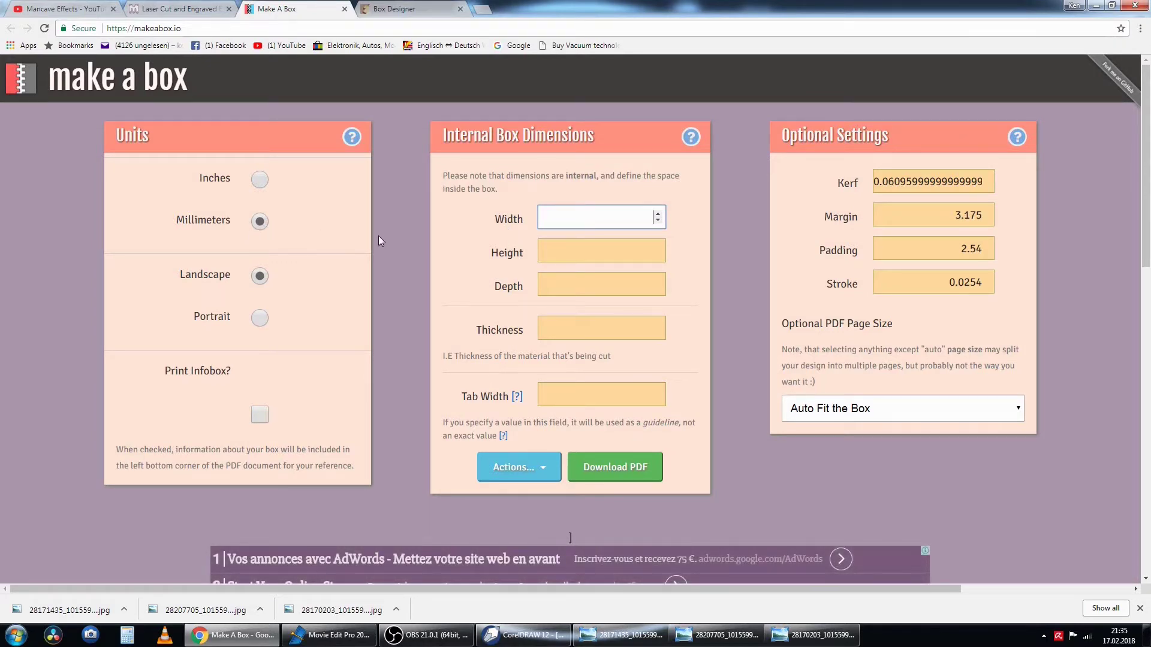
pyautogui.write('50')
pyautogui.click(603, 252)
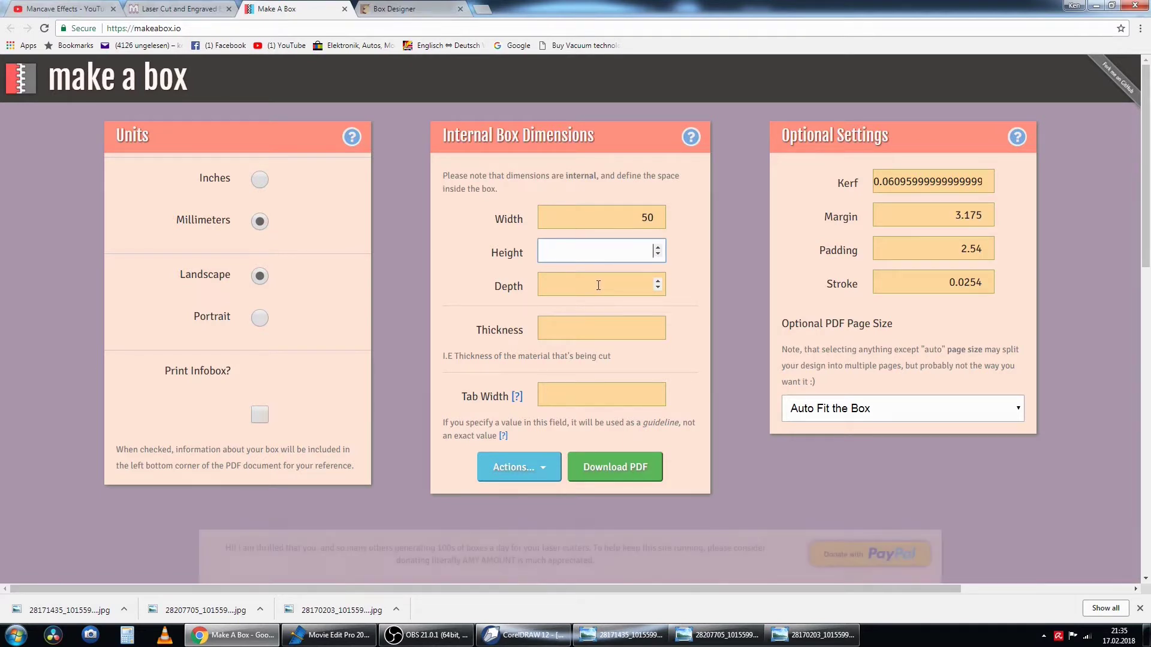
pyautogui.write('10')
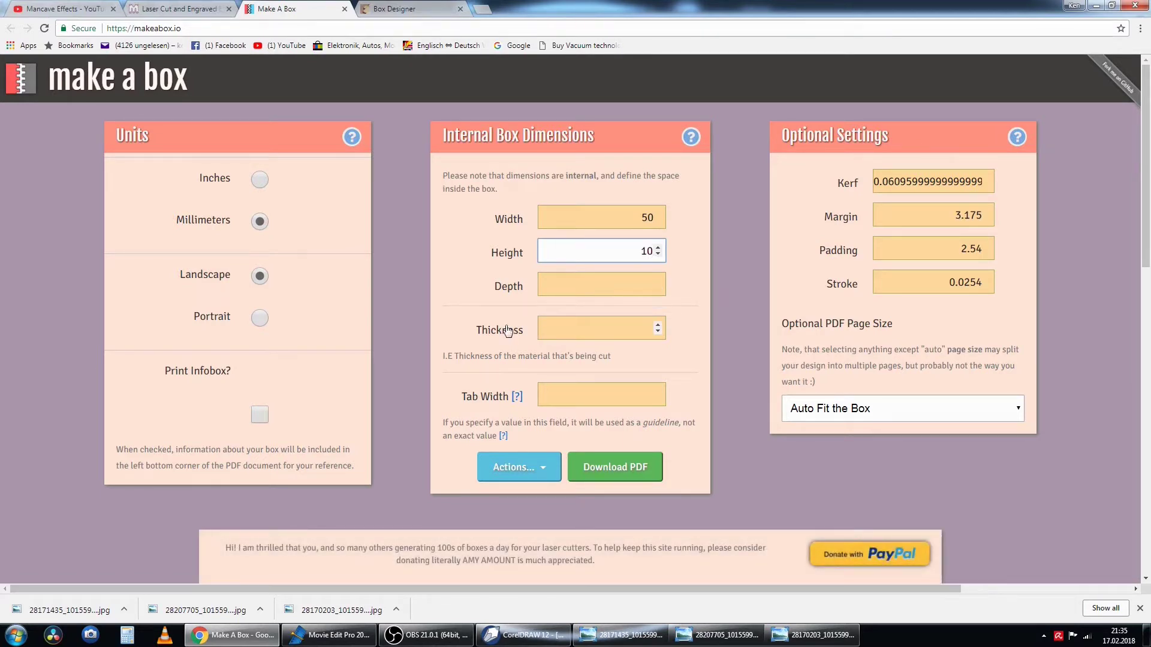
pyautogui.click(624, 286)
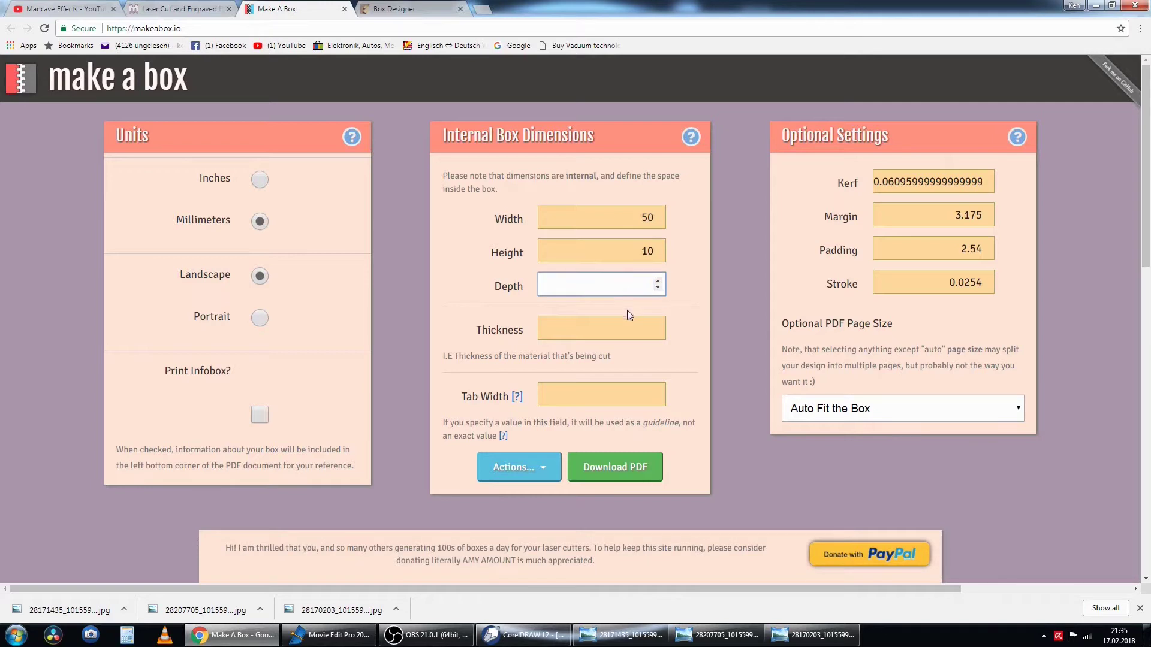
pyautogui.write('35')
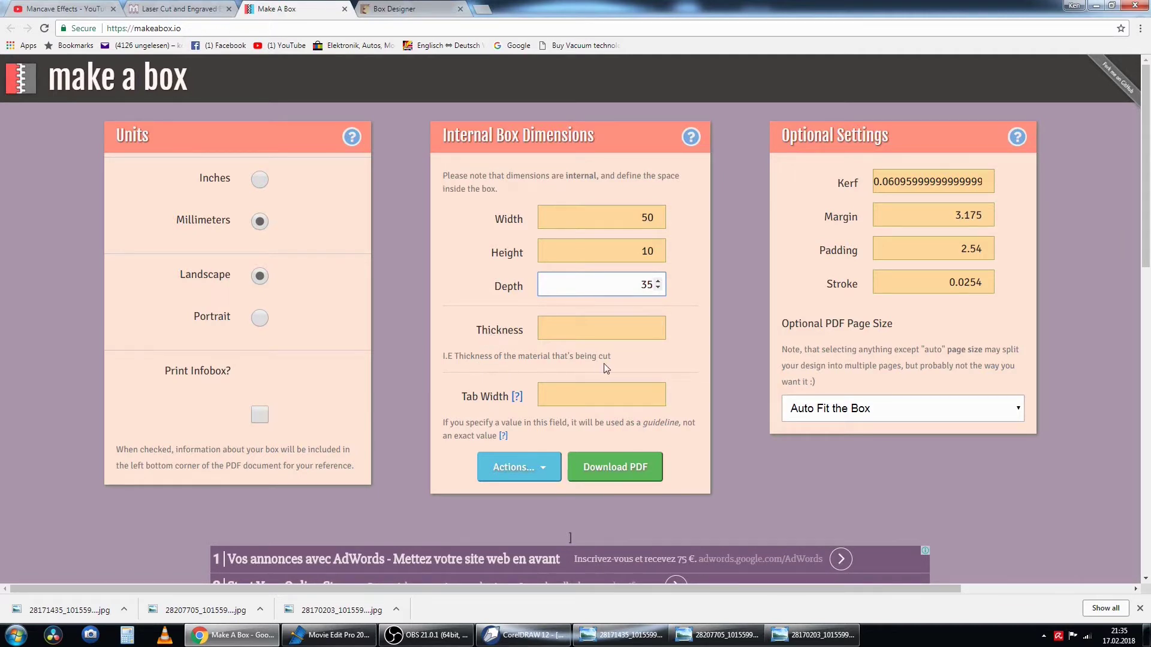
# Set the material thickness to 4 and the tab width to 8
pyautogui.click(568, 331)
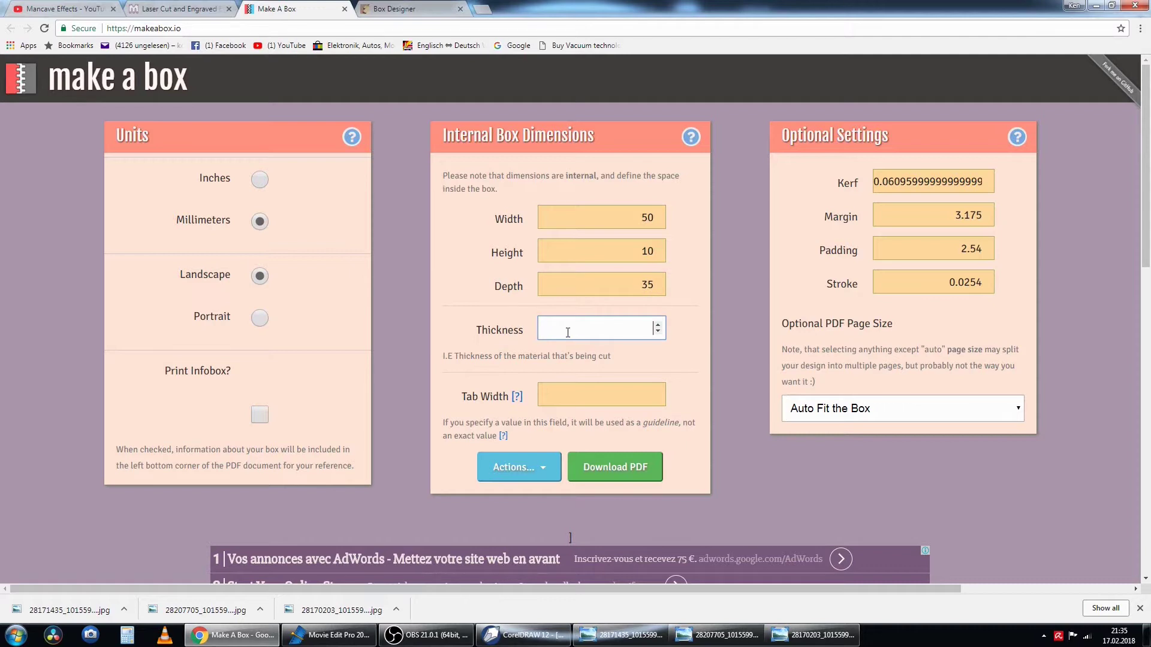
pyautogui.write('4')
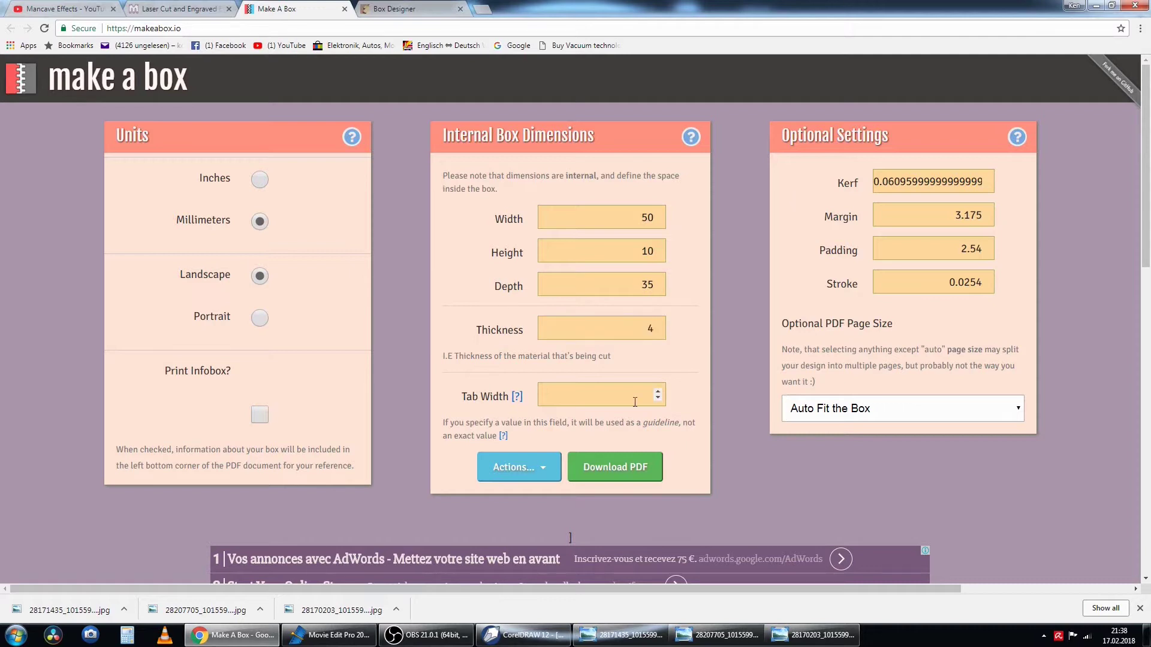
pyautogui.click(634, 407)
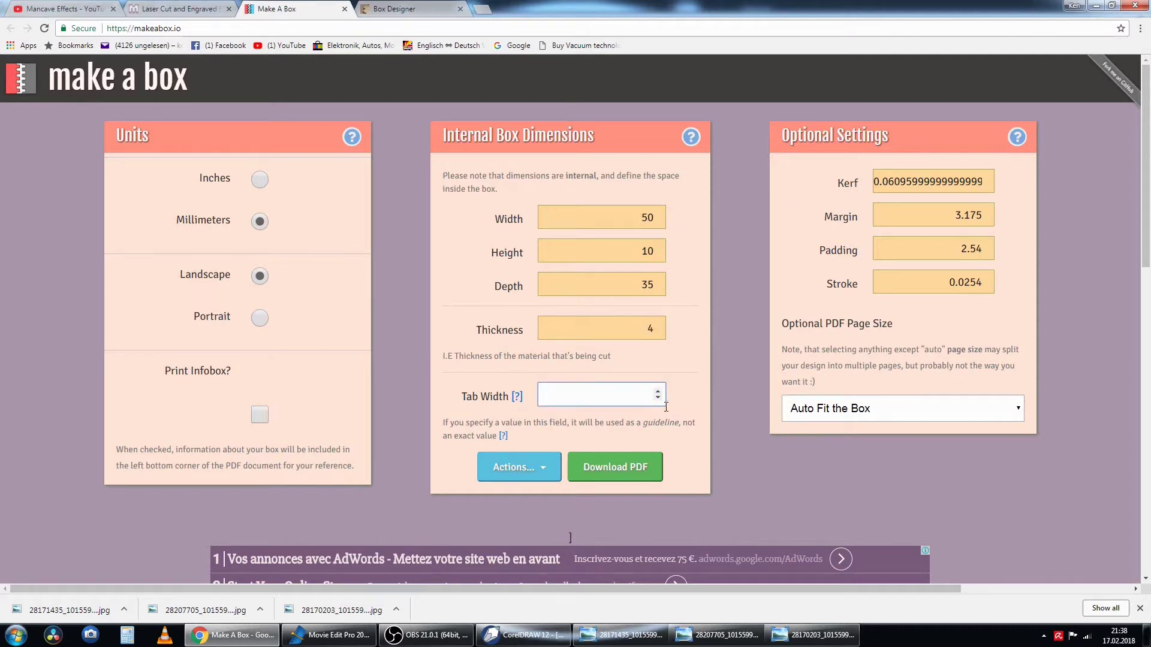
pyautogui.click(504, 427)
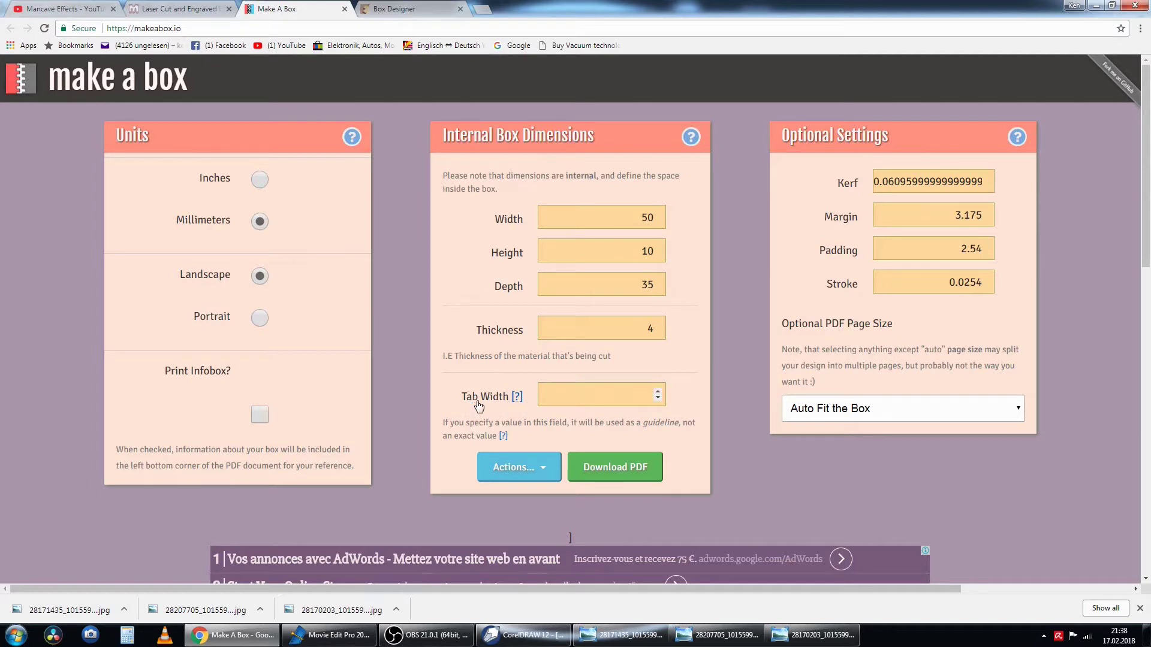
pyautogui.click(600, 396)
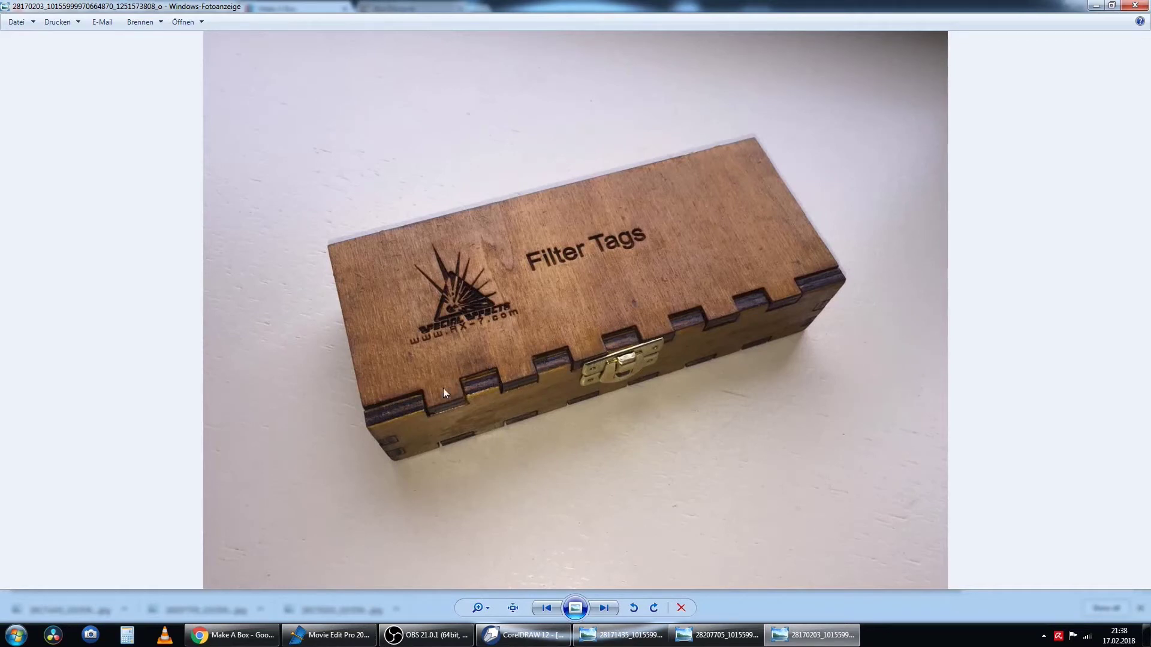
pyautogui.click(232, 635)
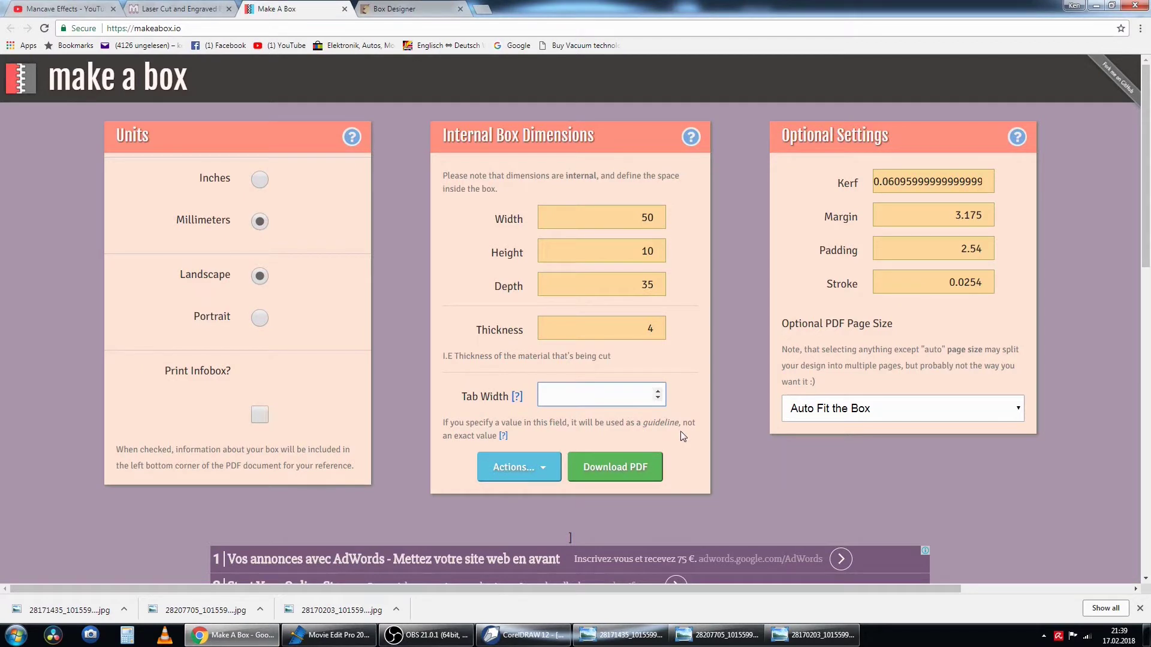
pyautogui.write('8')
pyautogui.click(531, 404)
pyautogui.click(532, 401)
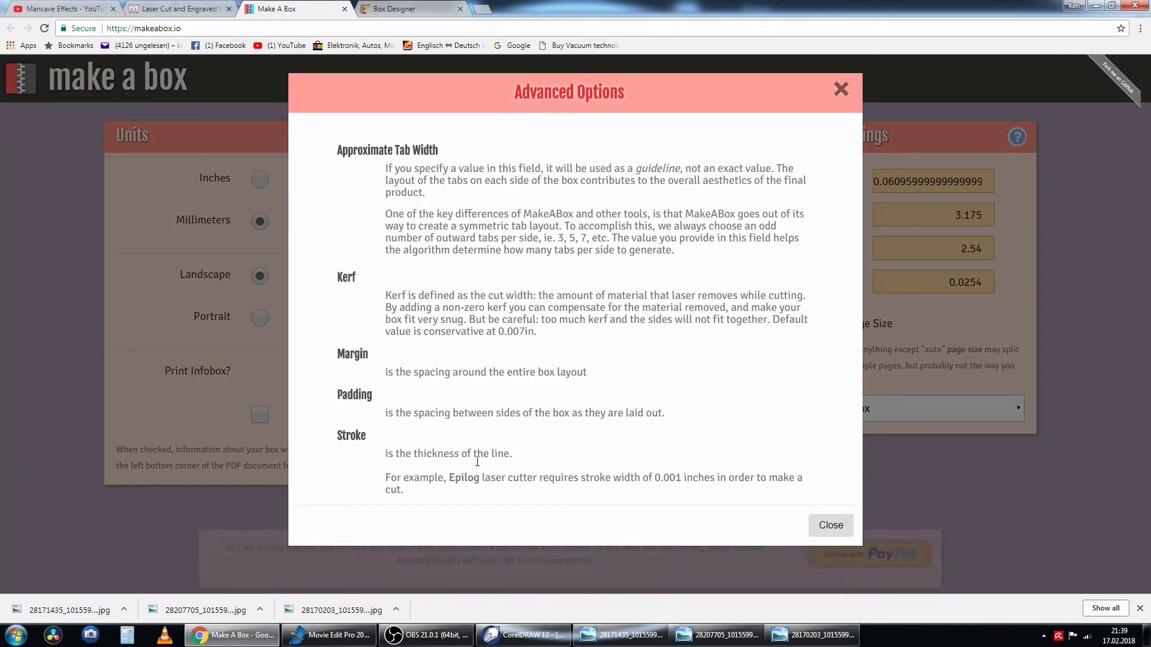
pyautogui.click(841, 90)
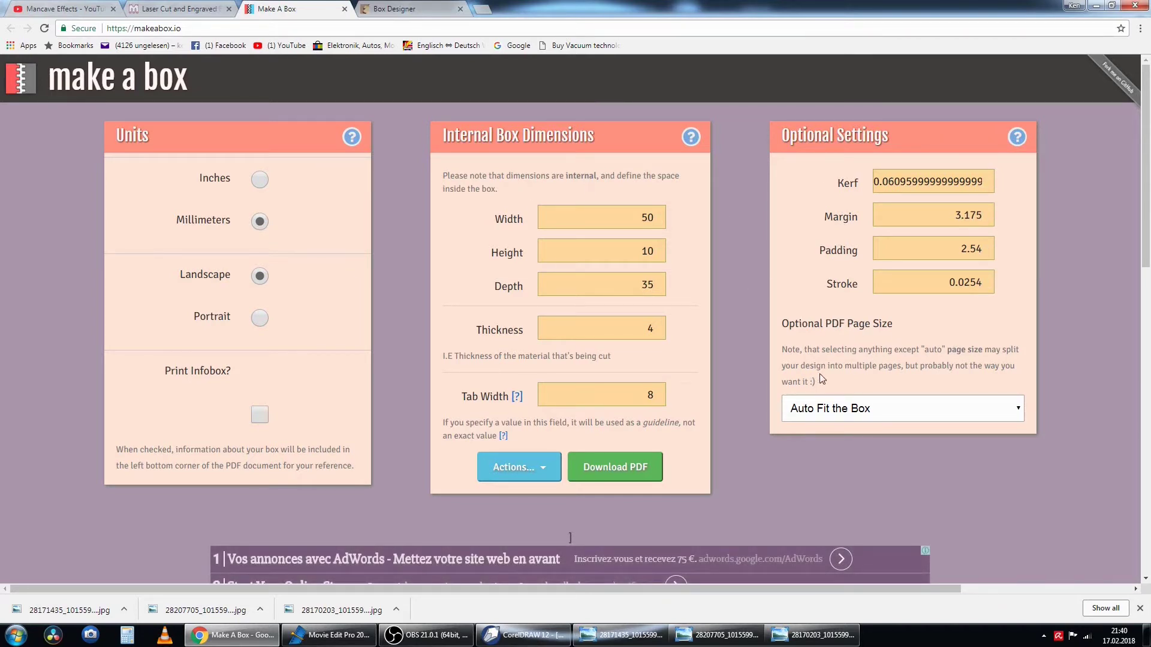
pyautogui.click(615, 467)
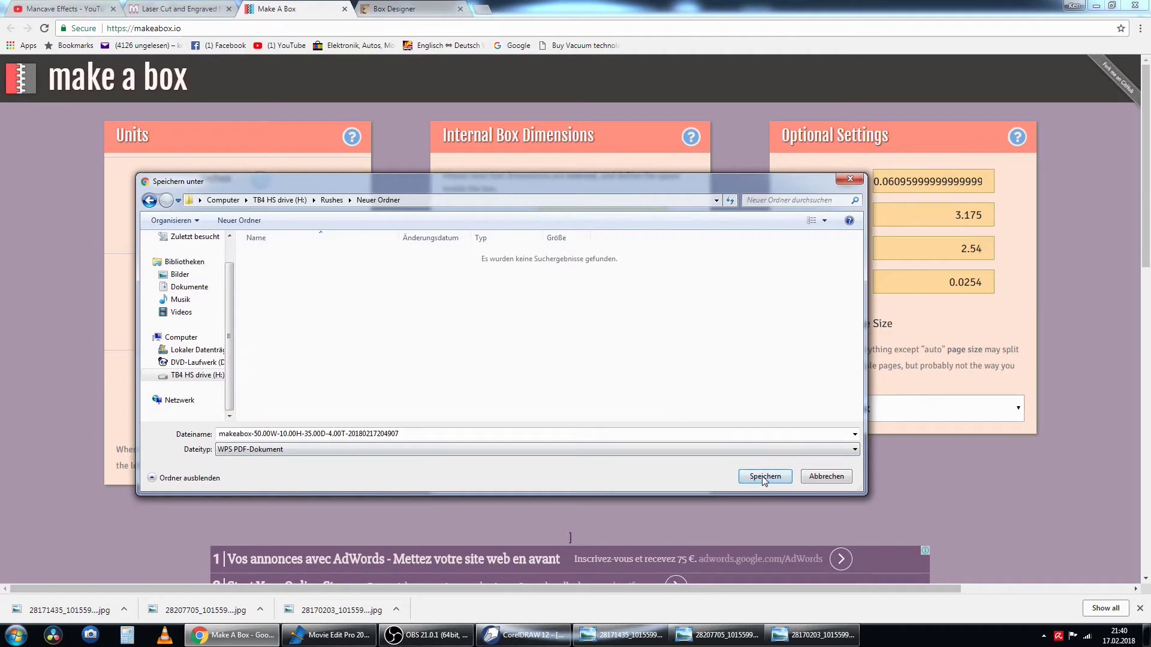
# Select the whole suggested makeabox file name in the Save dialog
pyautogui.doubleClick(218, 433)
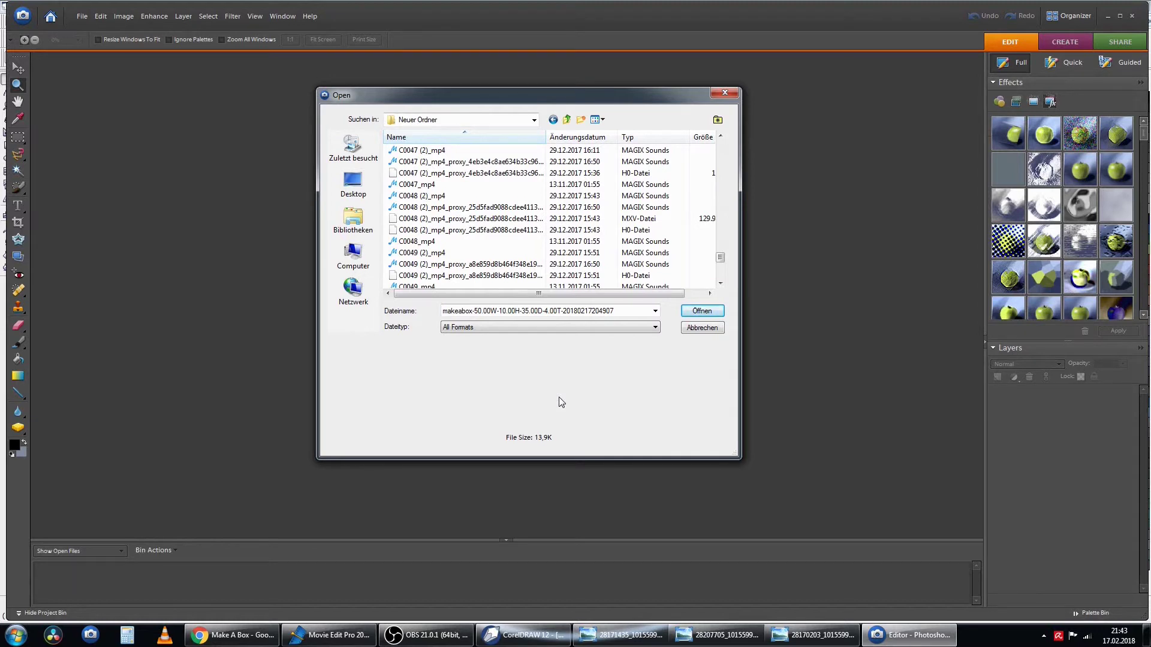
# Open the makeabox PDF with default import settings and zoom in to check its outline lines
pyautogui.click(720, 269)
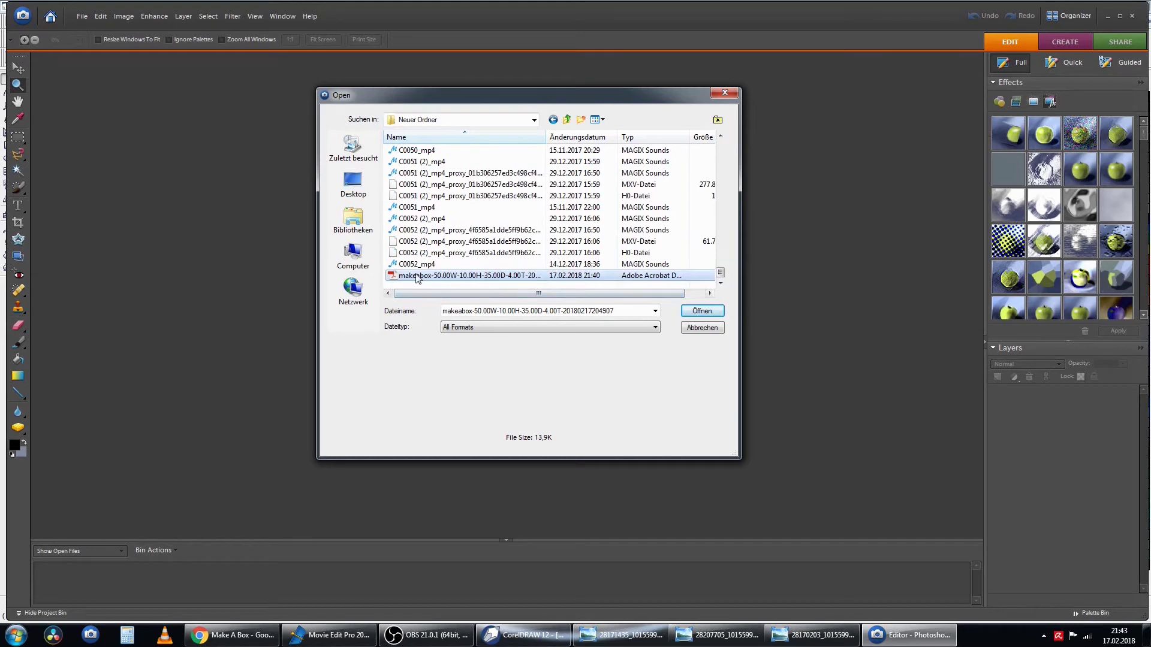
pyautogui.click(701, 311)
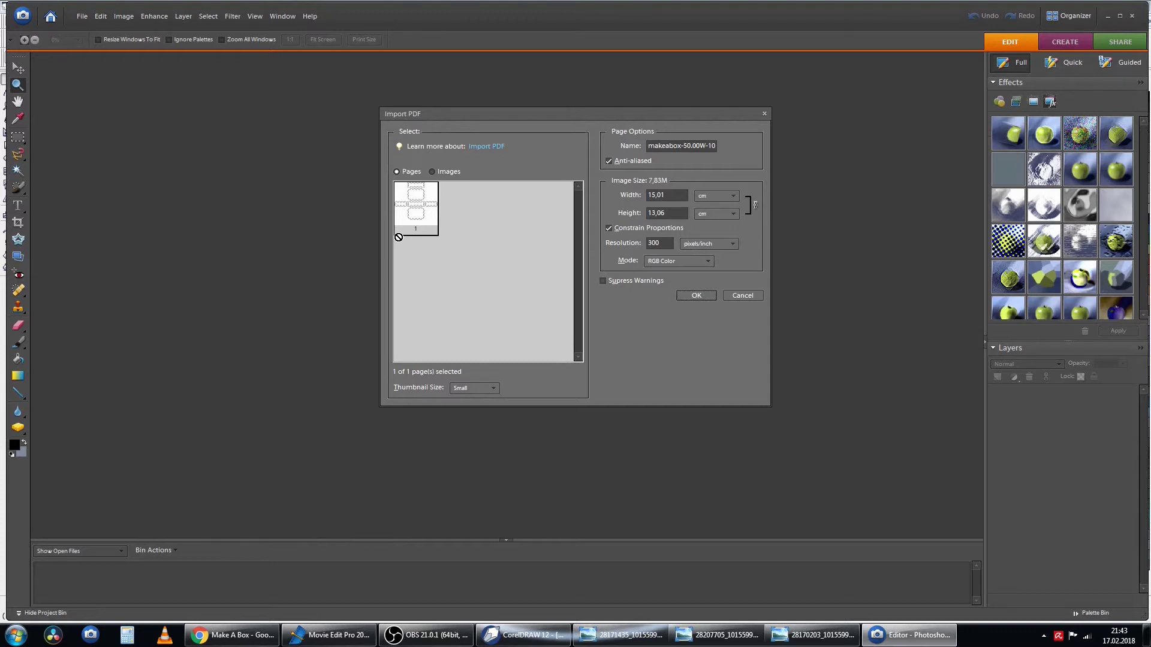
pyautogui.press('Return')
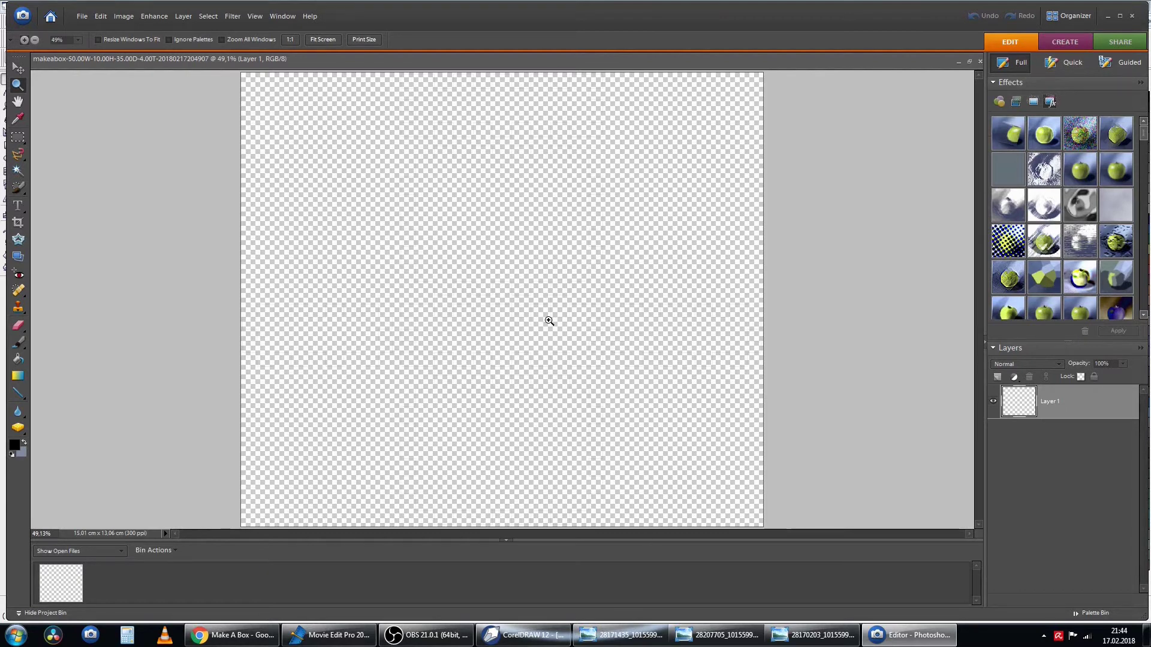
pyautogui.moveTo(318, 168); pyautogui.dragTo(383, 207)
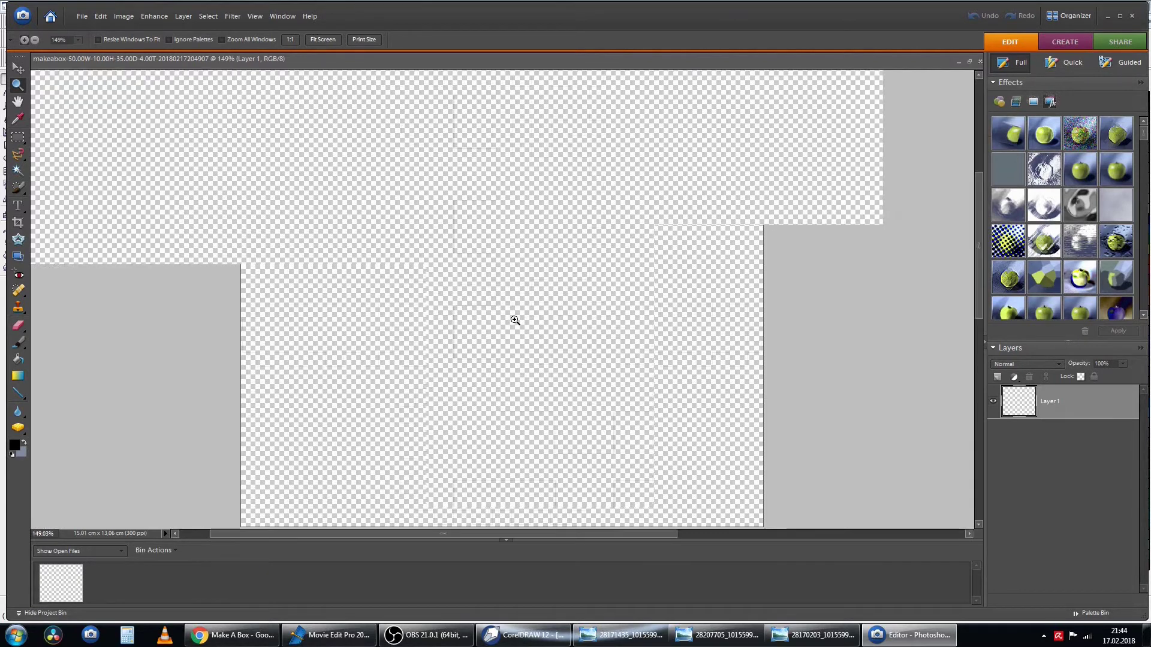
pyautogui.moveTo(510, 310); pyautogui.dragTo(617, 329)
pyautogui.click(617, 329)
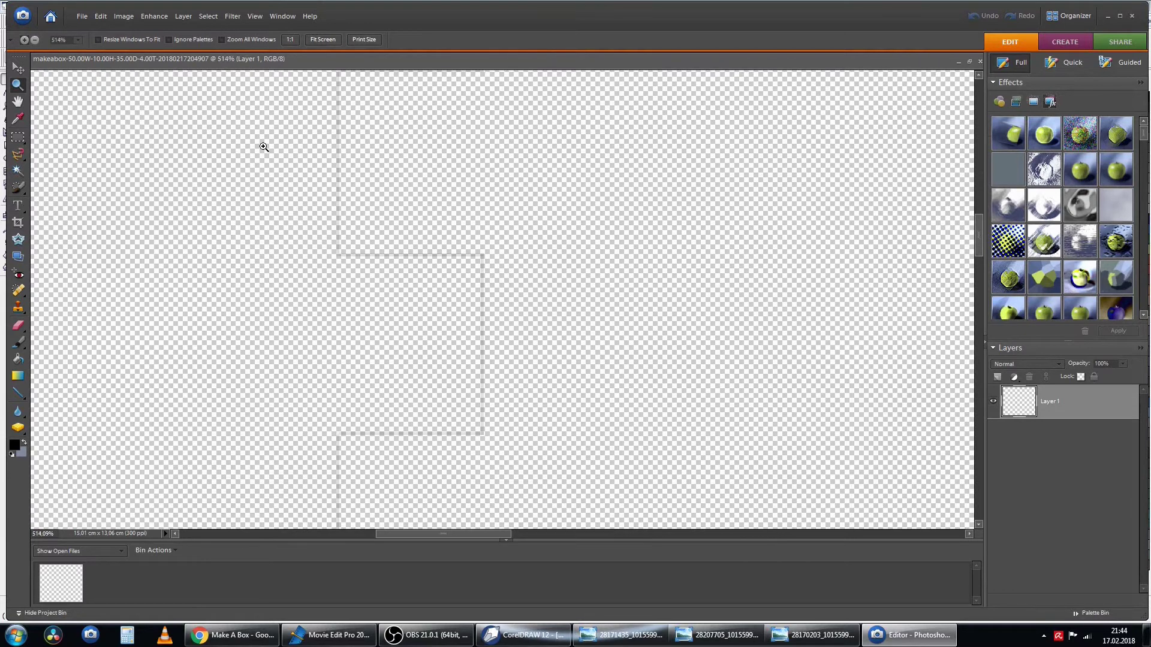
pyautogui.click(609, 373)
pyautogui.hotkey('ctrl', '0')
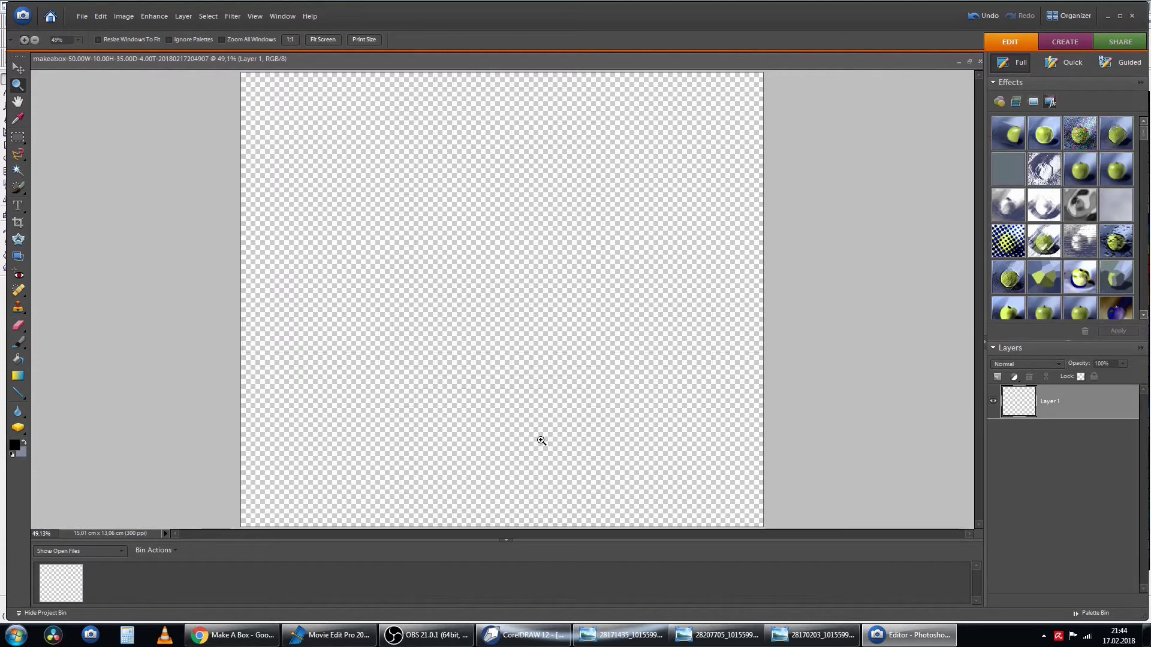
# Start saving the image under a new name, dismissing the Organizer notice
pyautogui.click(84, 16)
pyautogui.click(133, 189)
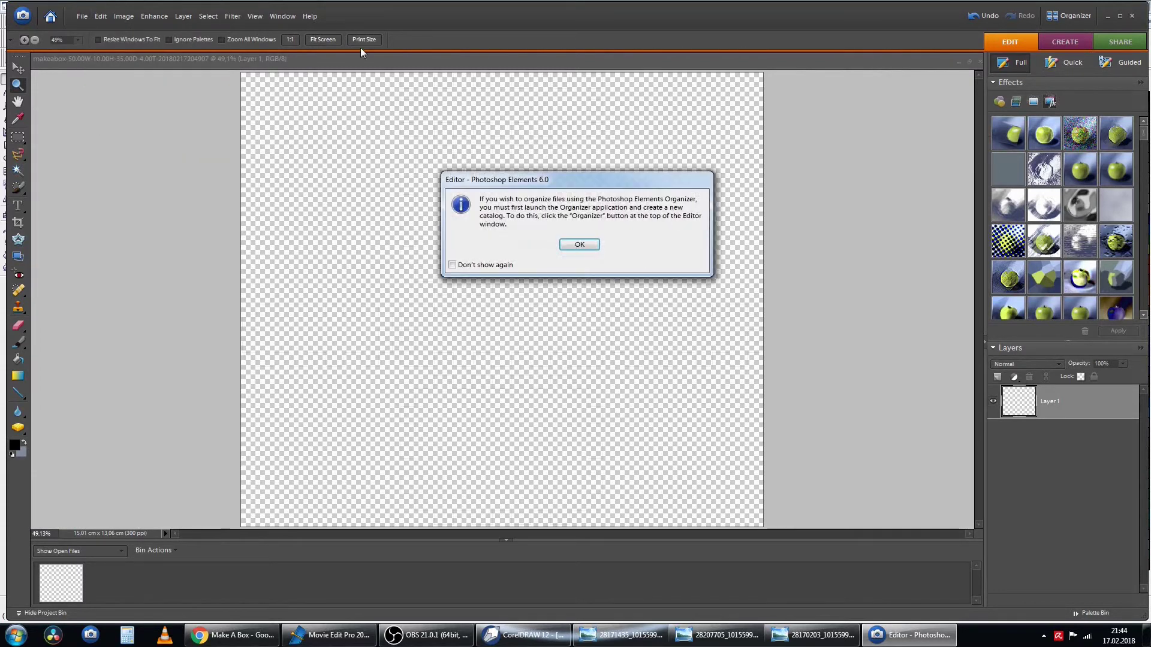
pyautogui.click(577, 245)
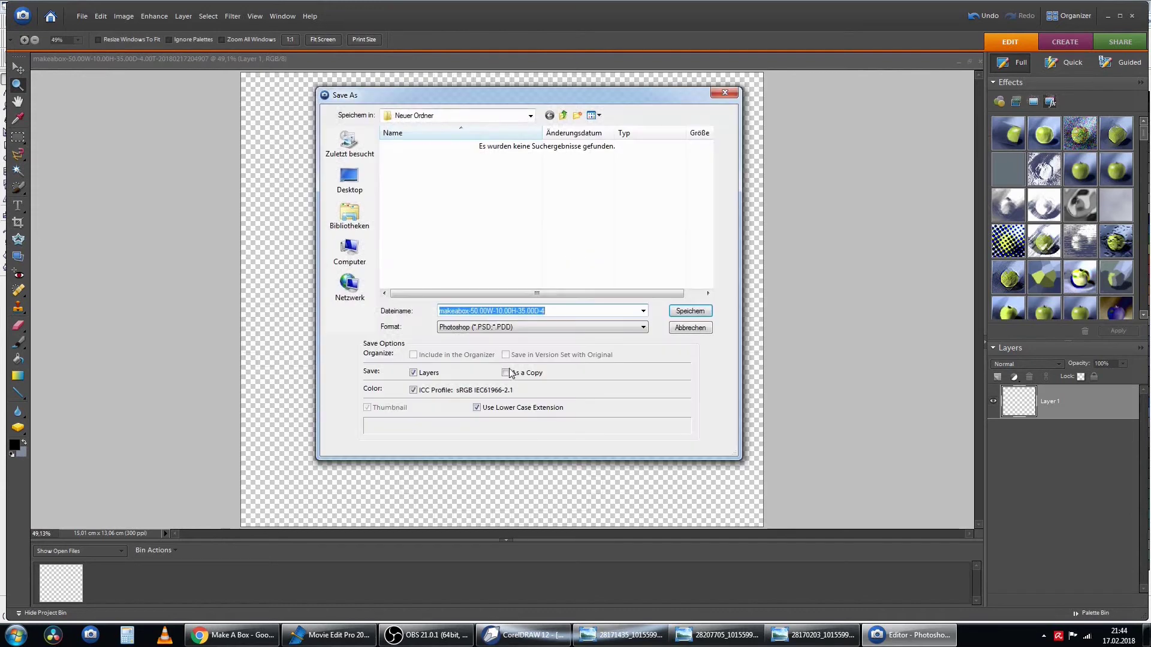
# Save the template as maximum-quality JPEG makeabox-50.00W-10.00H-35.jpg and switch to CorelDRAW
pyautogui.click(505, 328)
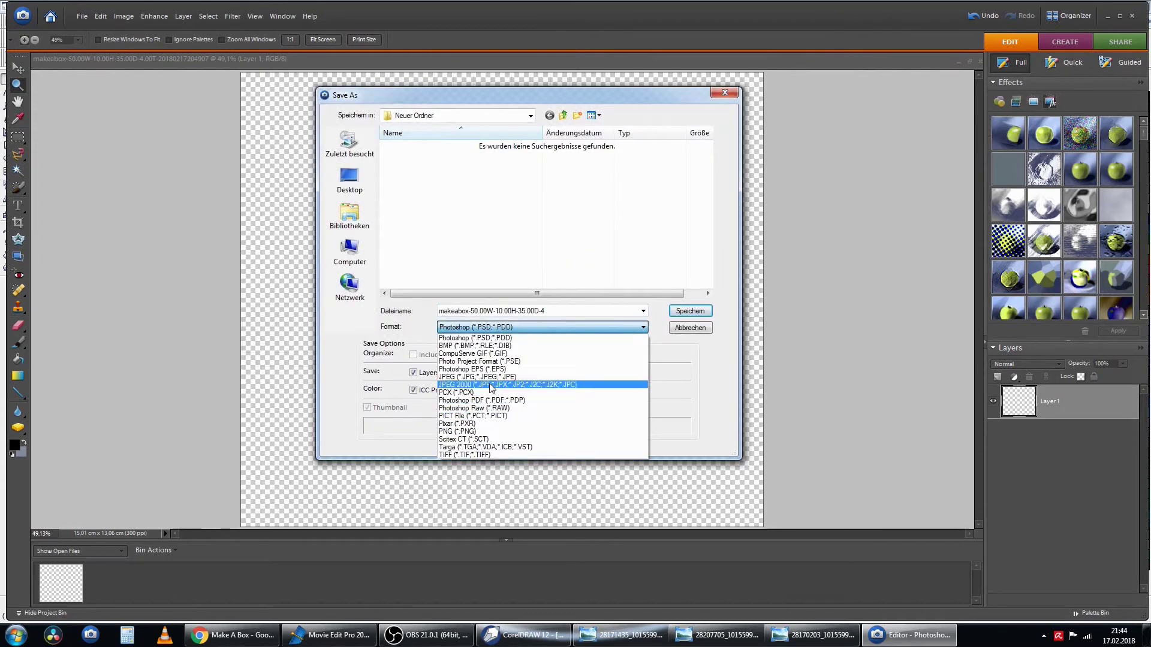
pyautogui.click(492, 378)
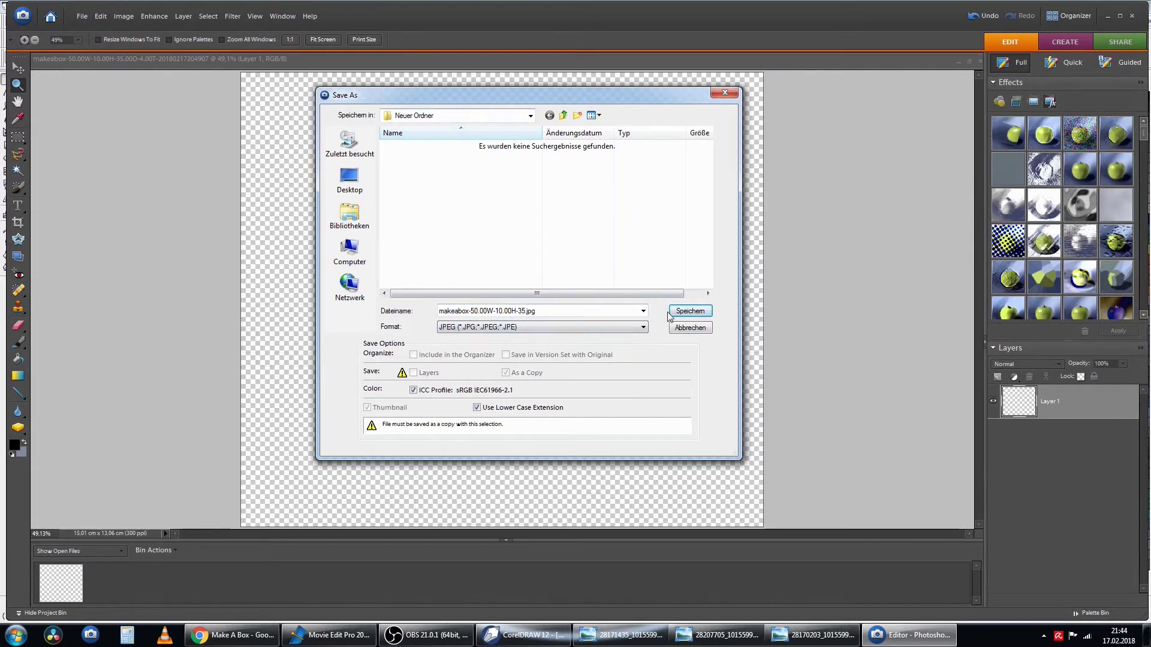
pyautogui.click(690, 310)
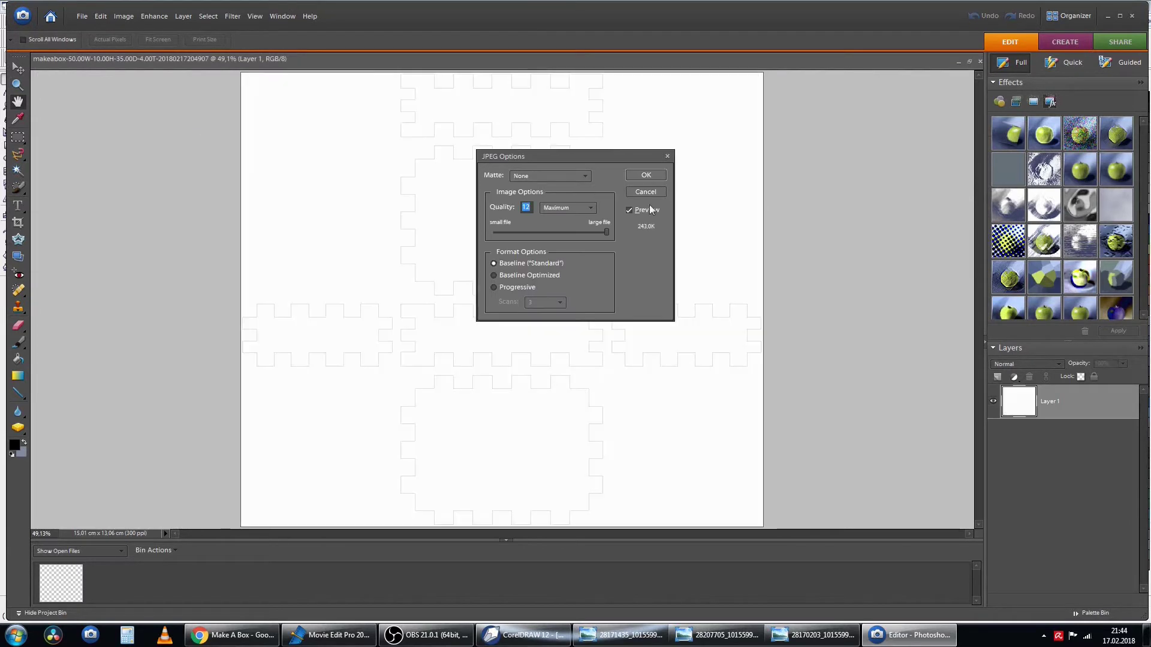
pyautogui.click(645, 175)
pyautogui.press('z')
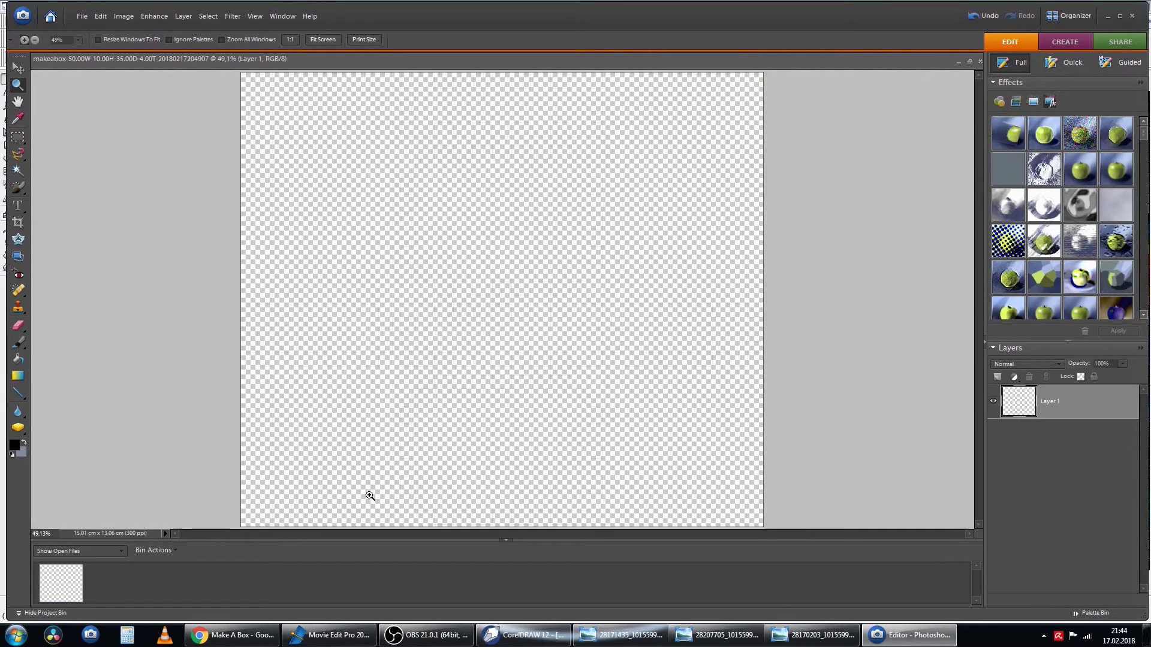
pyautogui.click(519, 637)
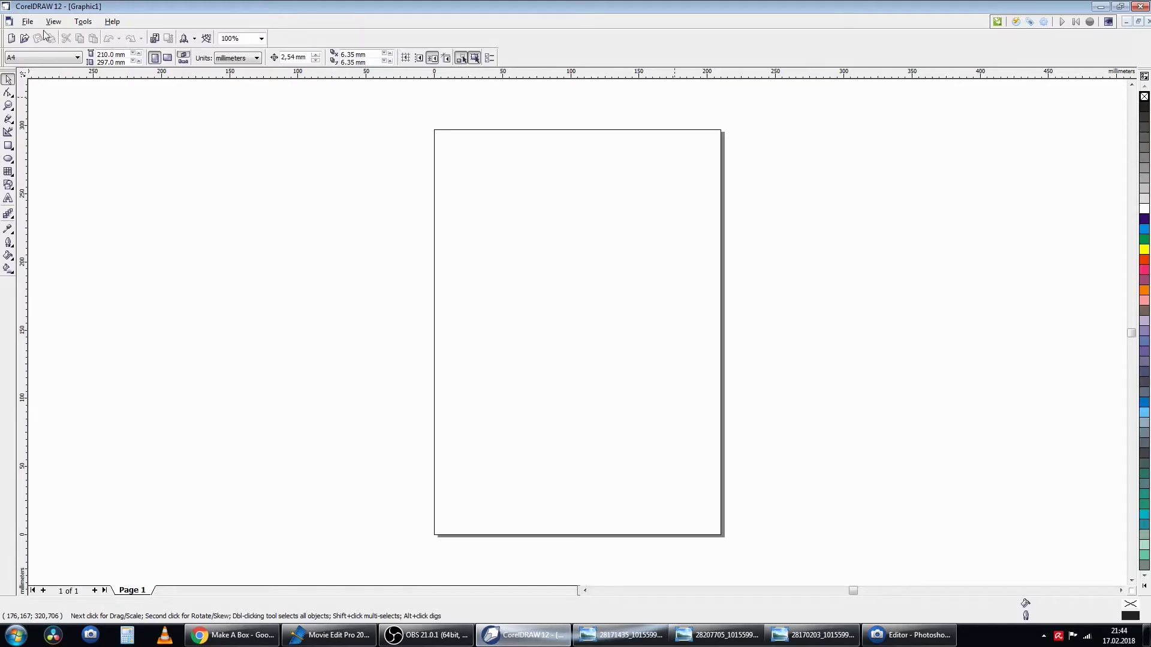
# Import the makeabox JPEG and place it on the A4 page as a 150.114 × 130.641 mm bitmap
pyautogui.click(28, 22)
pyautogui.click(73, 145)
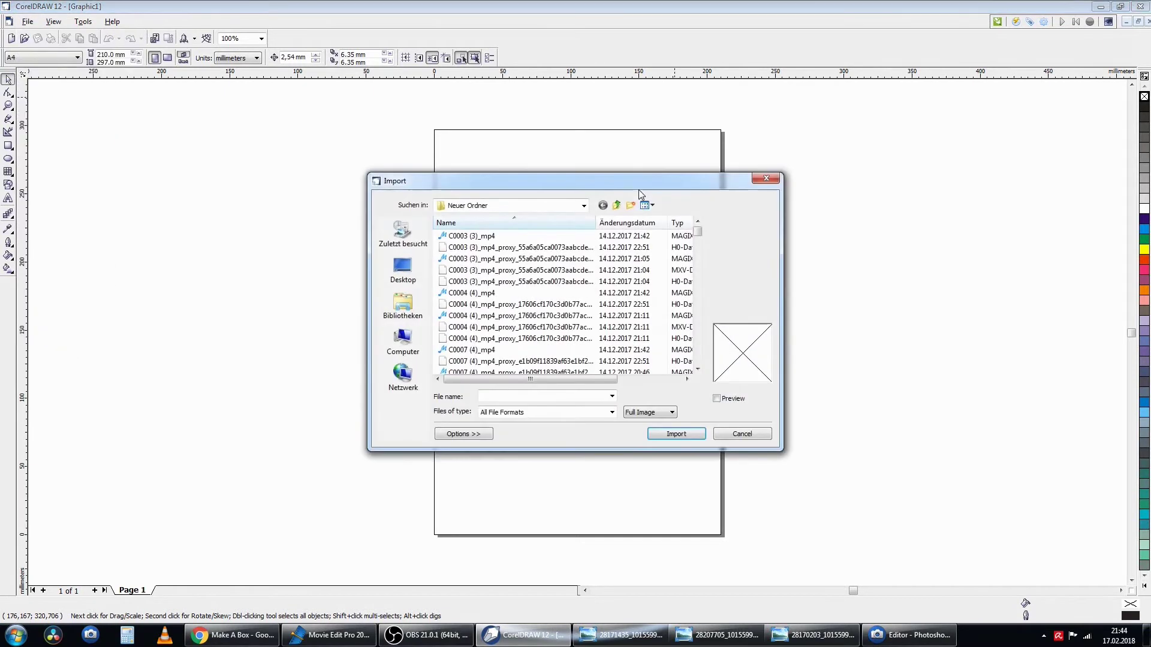
pyautogui.moveTo(700, 295); pyautogui.dragTo(699, 359)
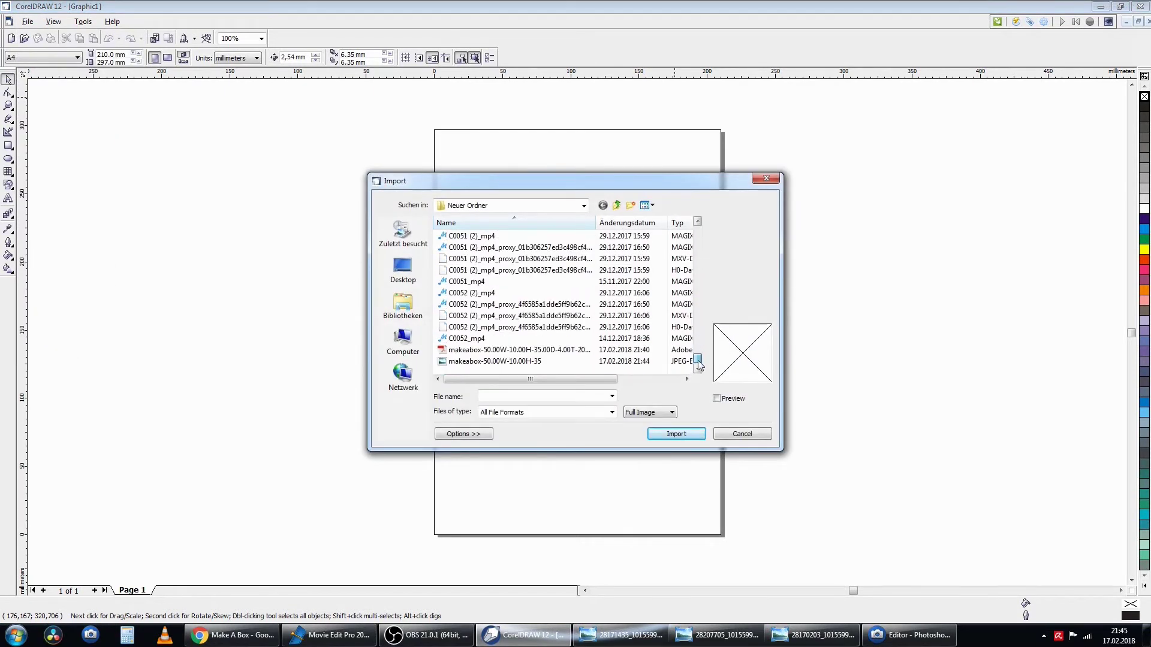
pyautogui.click(479, 350)
pyautogui.click(476, 362)
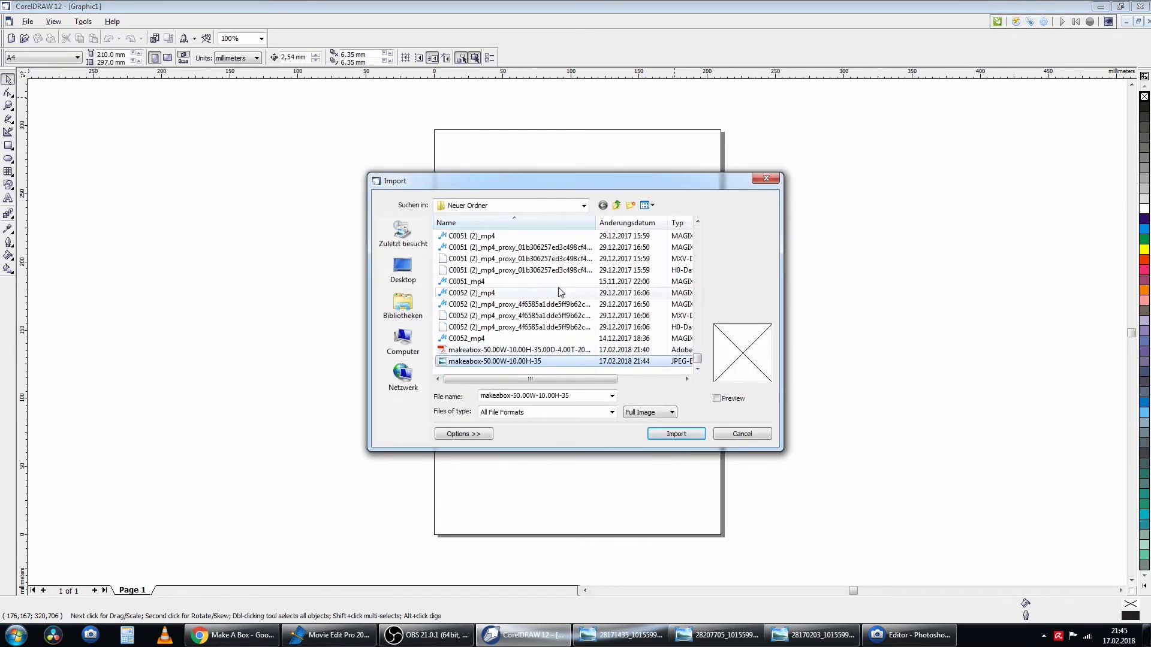
pyautogui.press('Return')
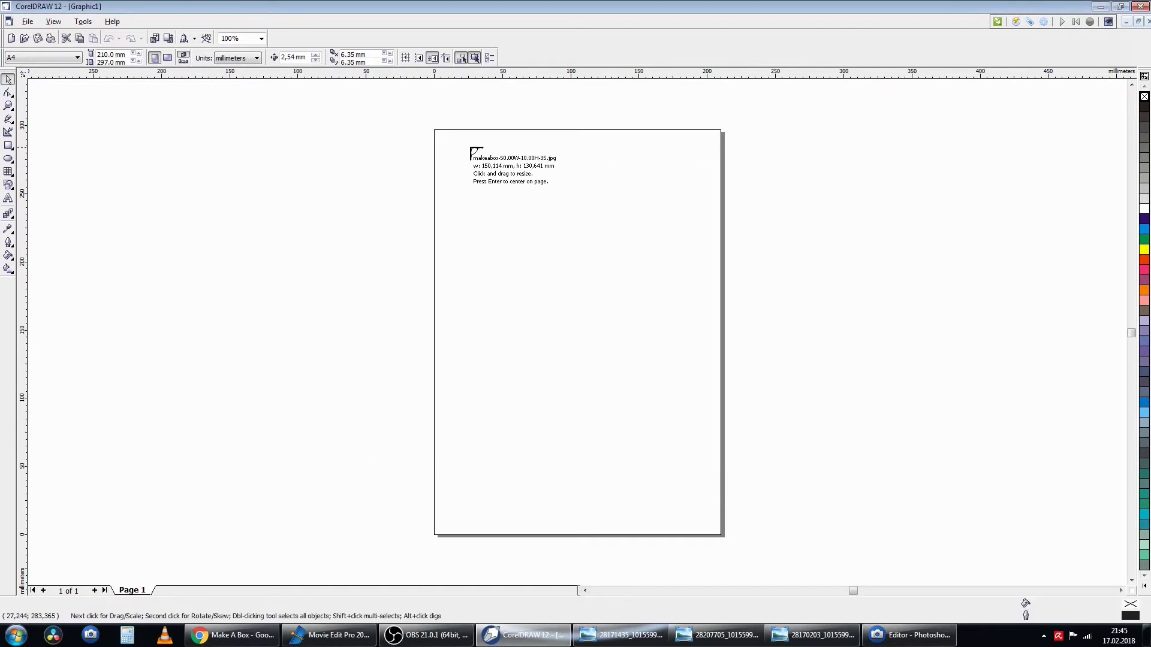
pyautogui.click(458, 147)
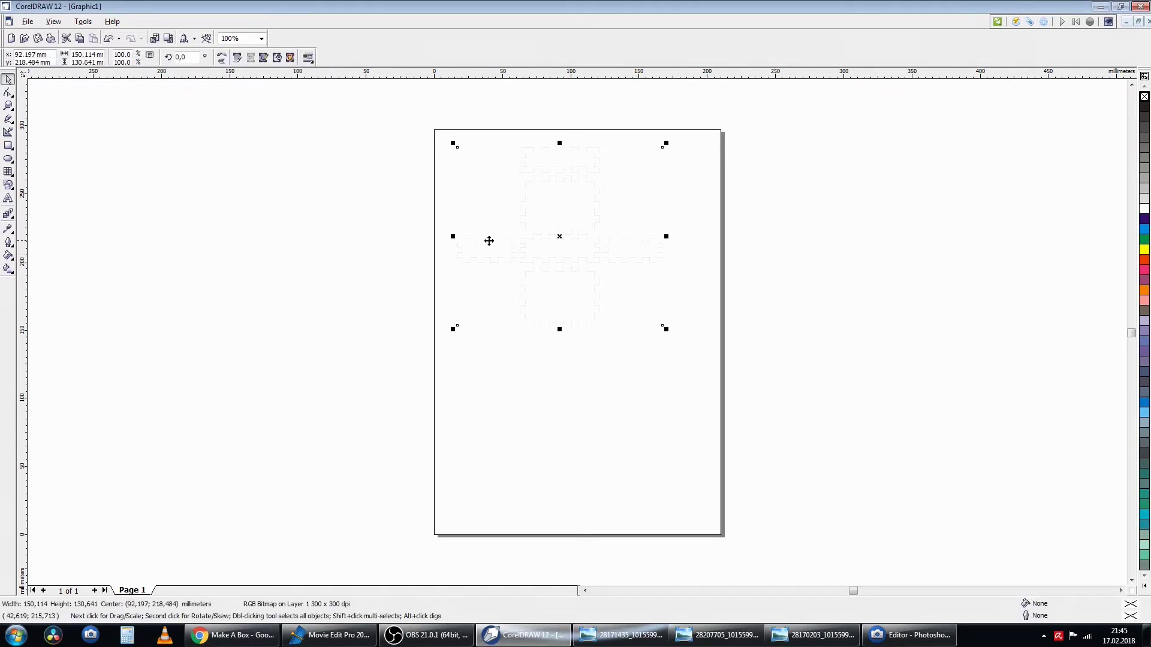
pyautogui.scroll(3, 610, 177)
pyautogui.scroll(1, 611, 178)
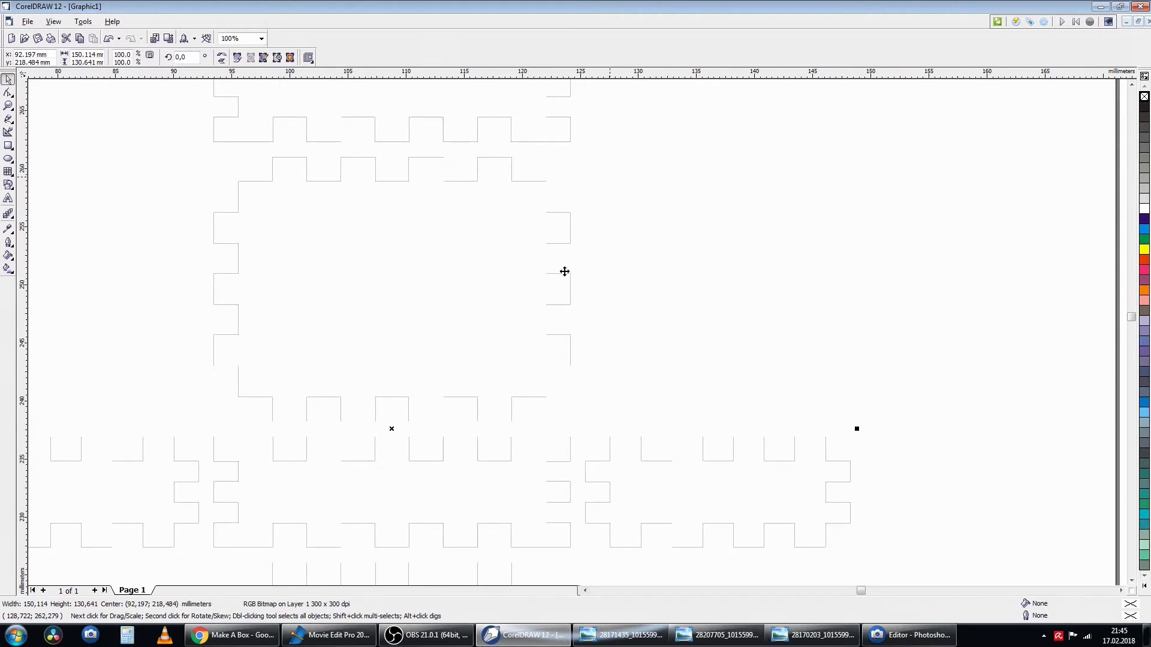
pyautogui.scroll(1, 385, 376)
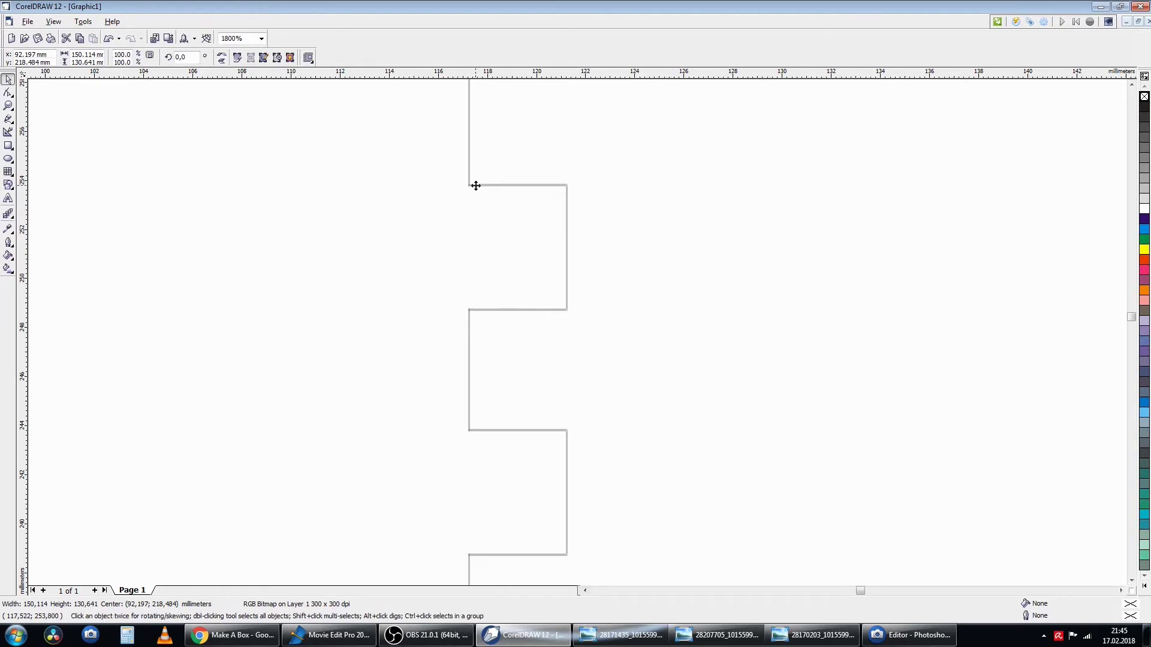
pyautogui.rightClick(476, 186)
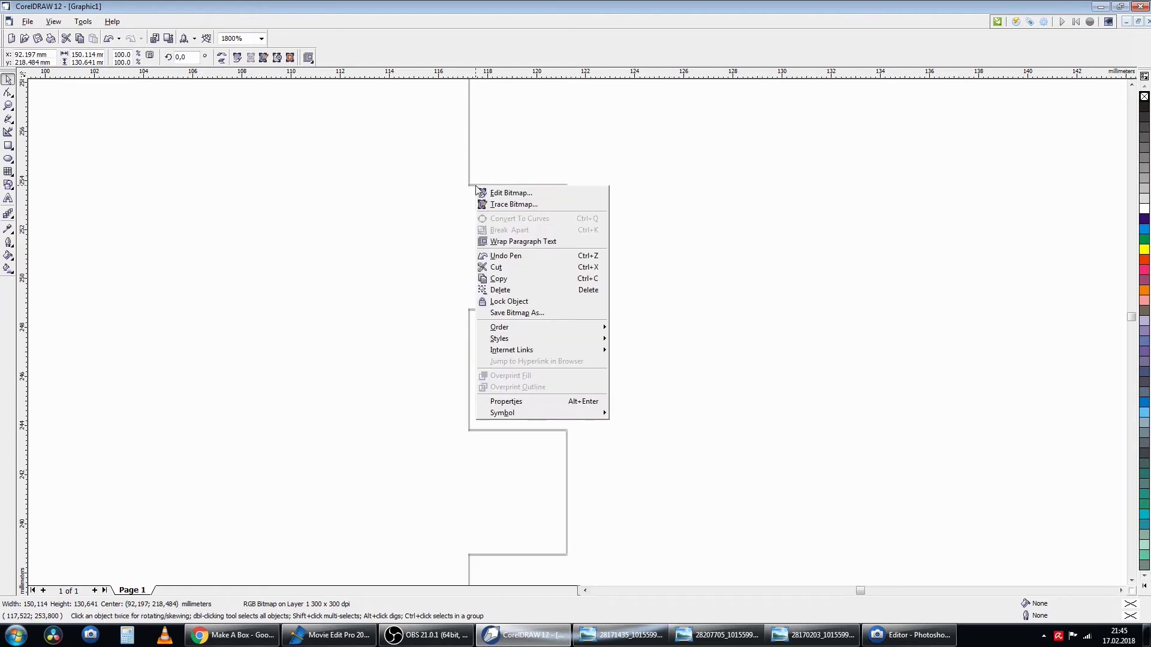
# Open the bitmap in PHOTO-PAINT and bring up Brightness/Contrast/Intensity
pyautogui.click(522, 204)
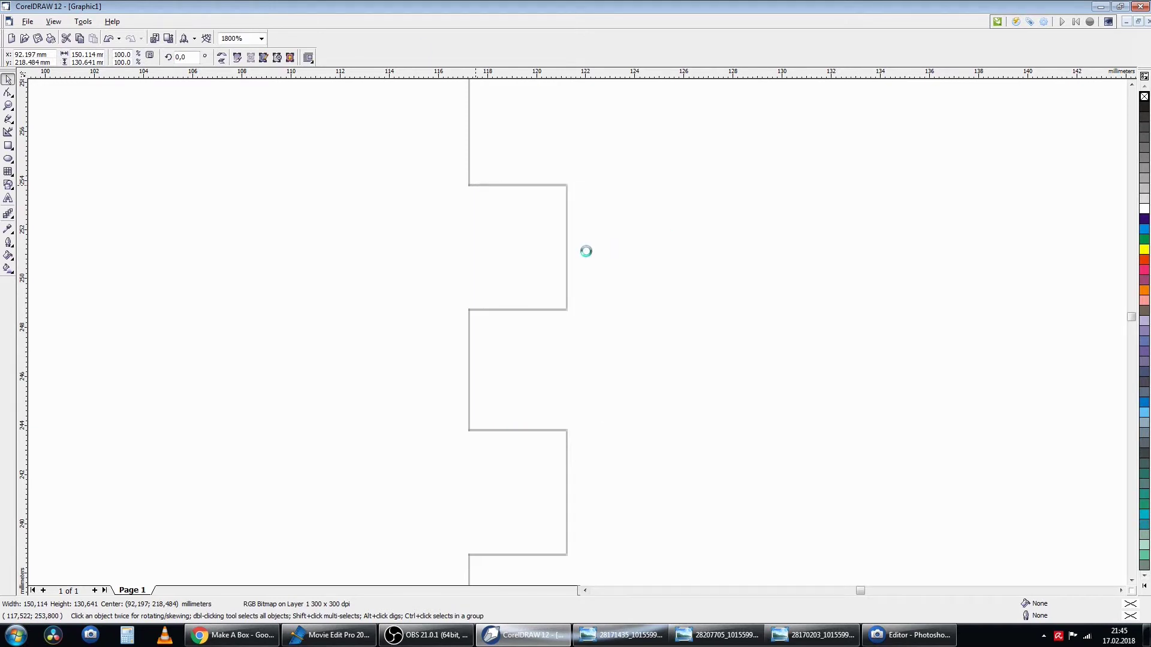
pyautogui.click(230, 149)
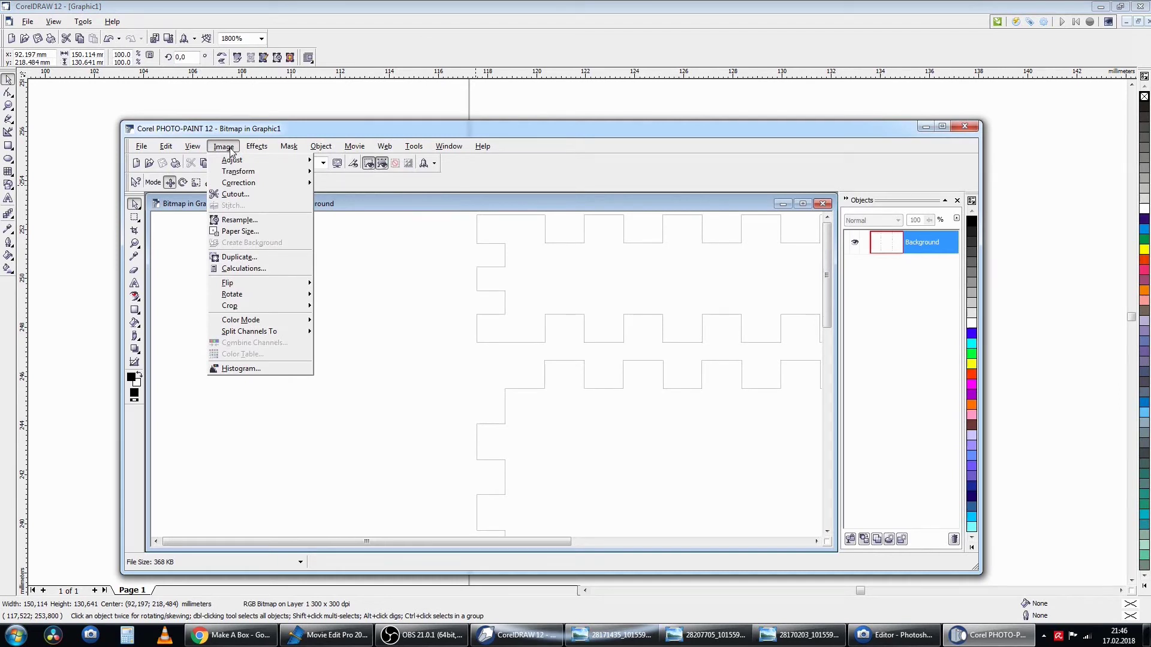
pyautogui.click(433, 295)
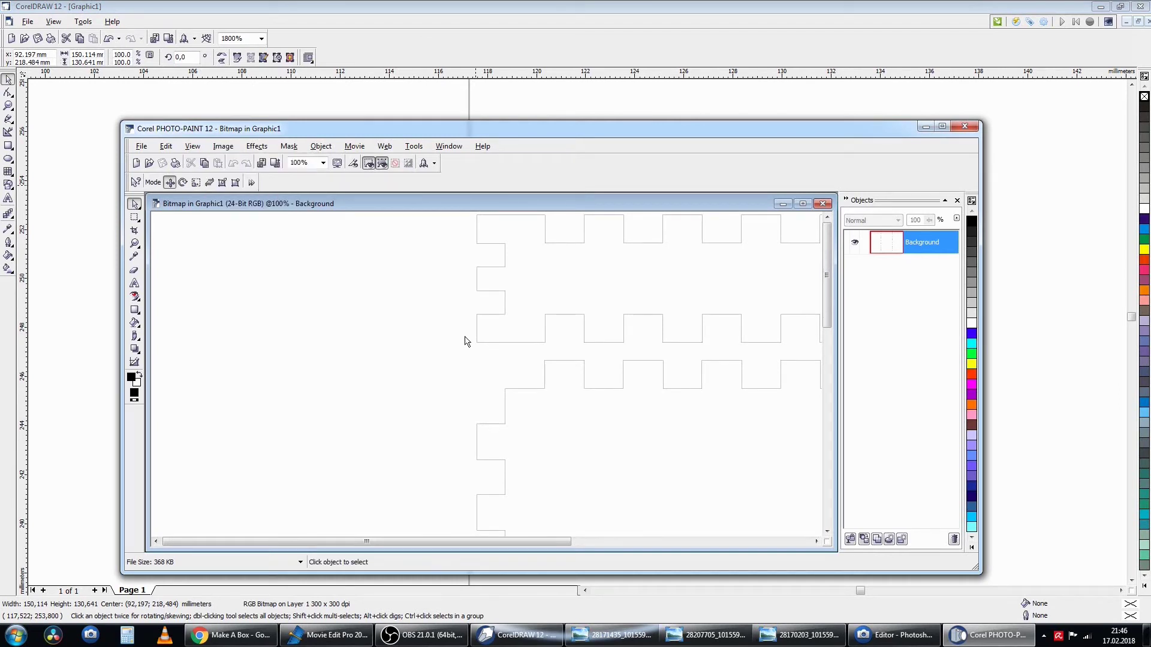
pyautogui.click(225, 147)
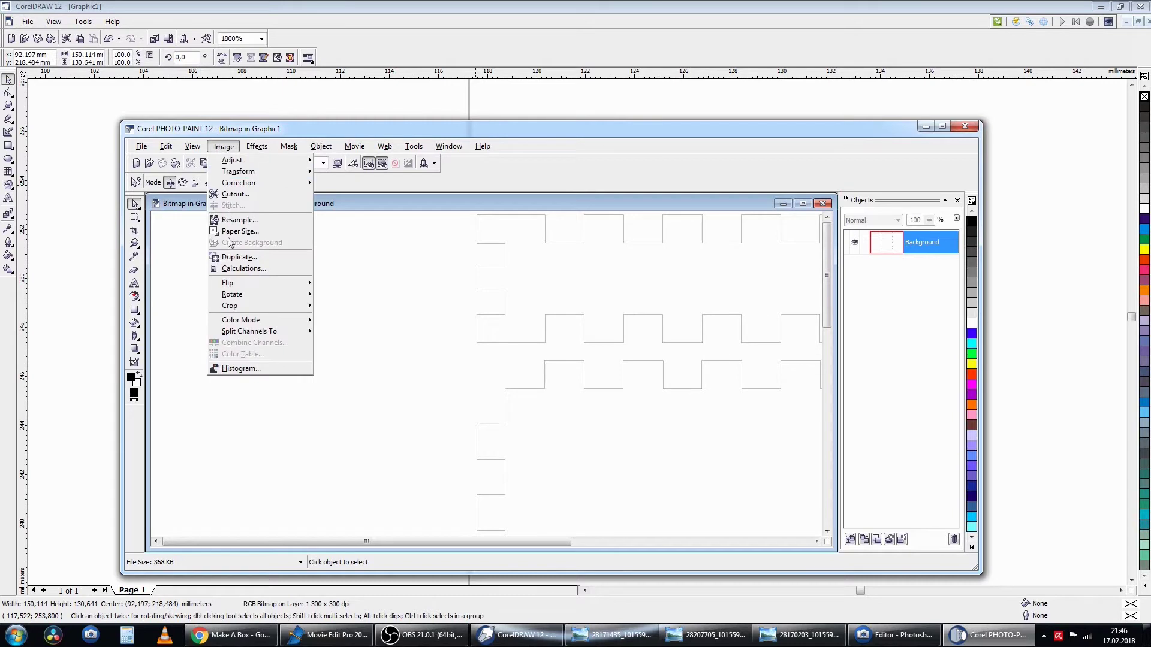
pyautogui.moveTo(256, 161)
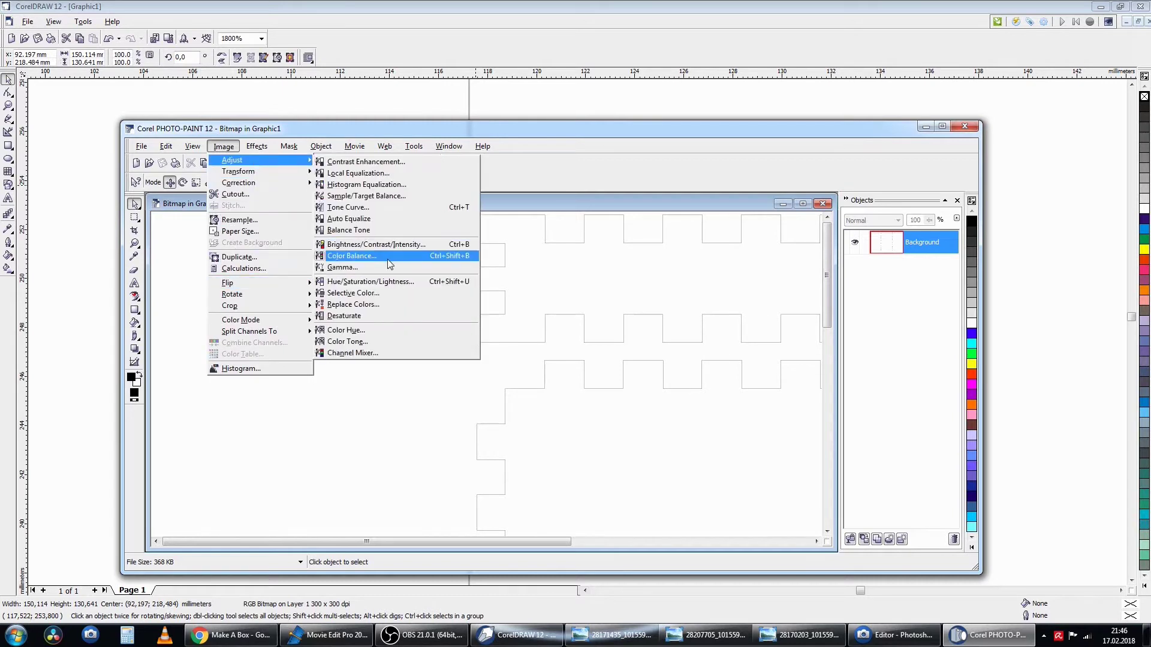
pyautogui.click(377, 245)
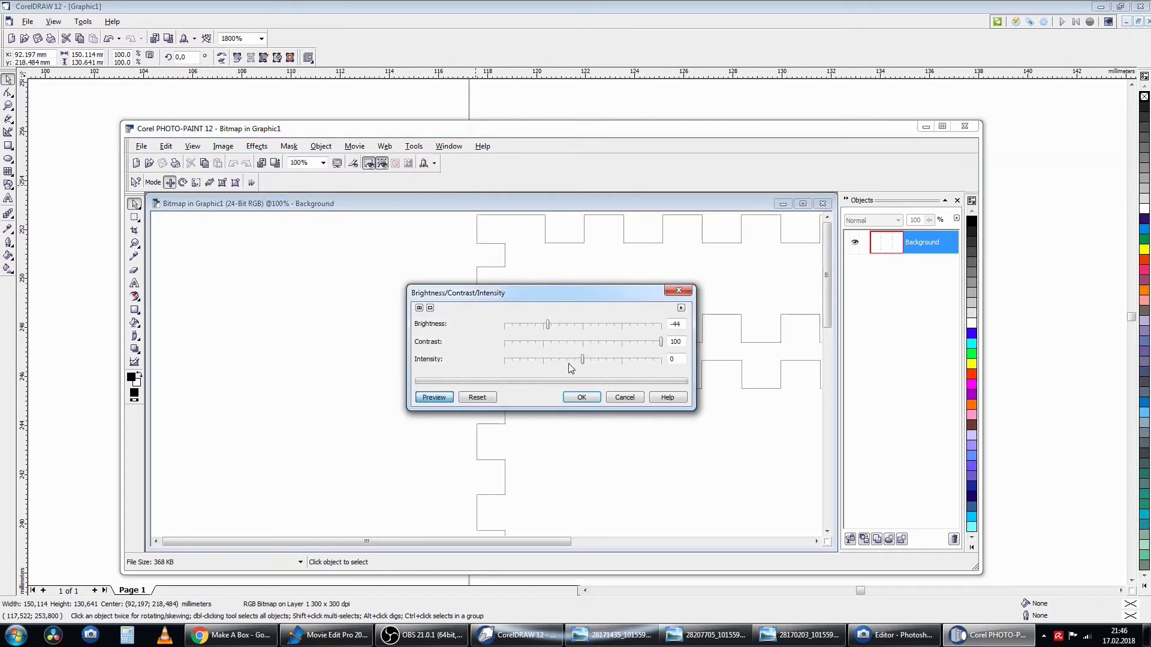
# Set Brightness to -48 and Contrast to 100 and apply the adjustment
pyautogui.moveTo(597, 301); pyautogui.dragTo(336, 312)
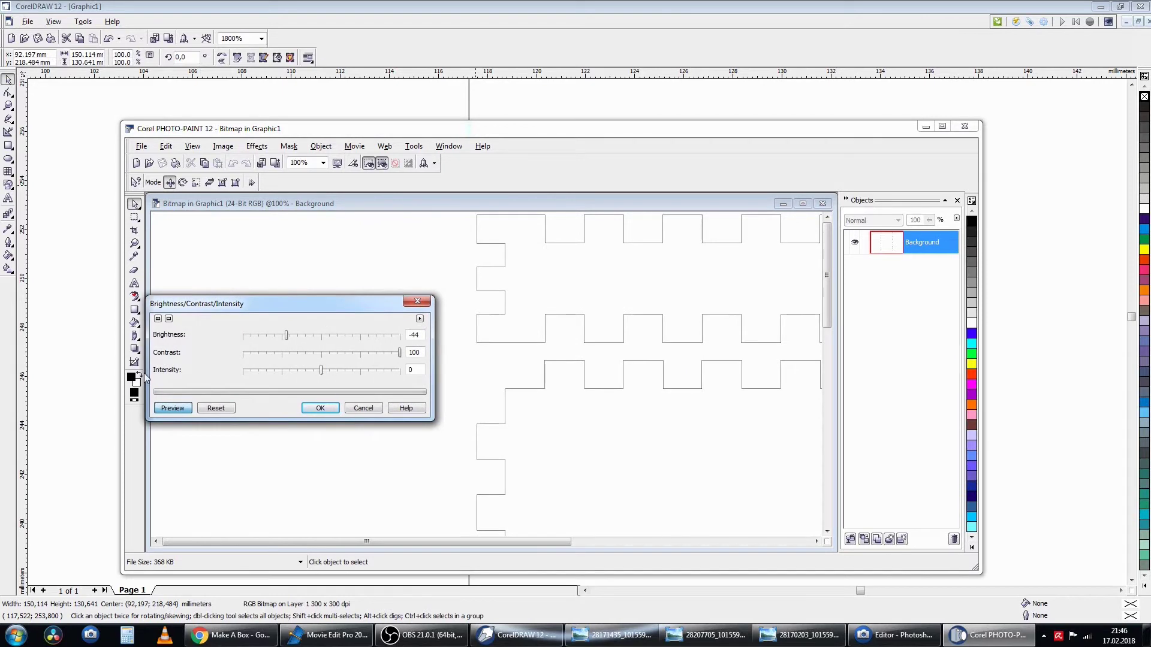
pyautogui.moveTo(323, 372)
pyautogui.mouseDown()
pyautogui.moveTo(245, 372)
pyautogui.moveTo(320, 372)
pyautogui.mouseUp()
pyautogui.moveTo(325, 373); pyautogui.dragTo(323, 373)
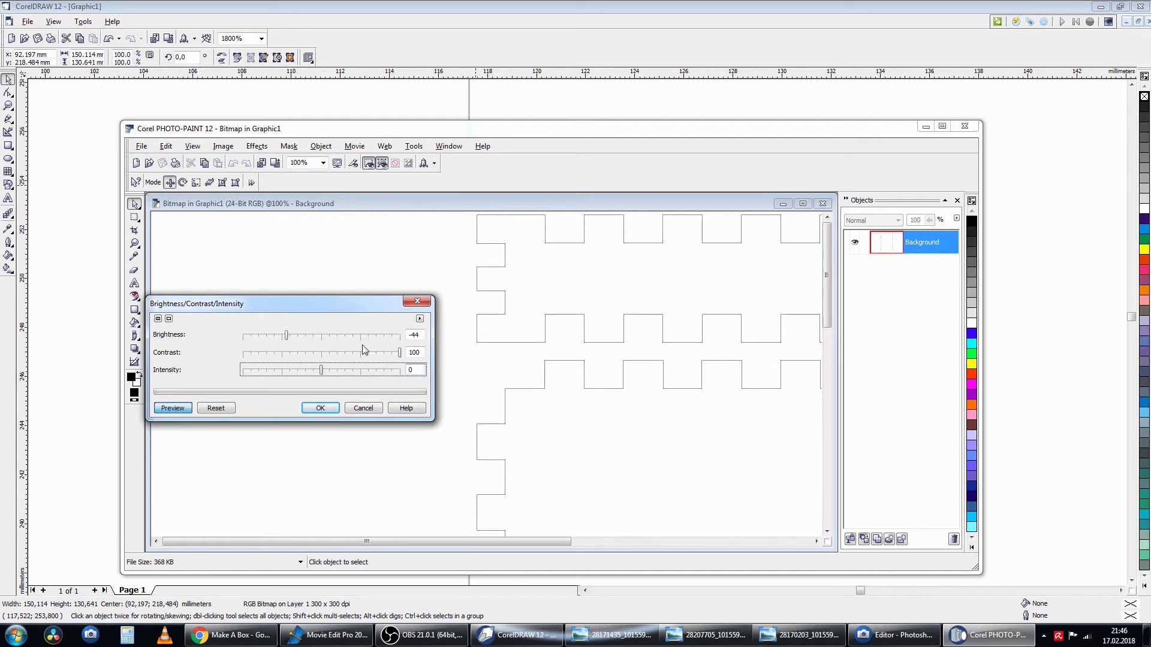
pyautogui.click(340, 338)
pyautogui.moveTo(336, 337); pyautogui.dragTo(294, 339)
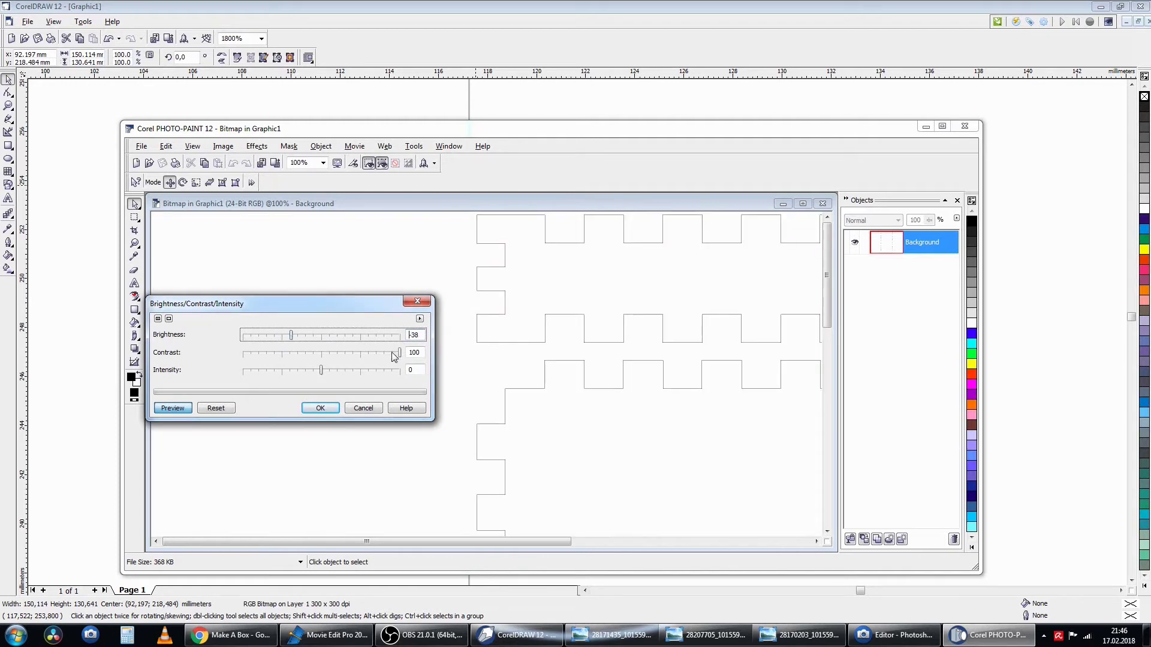
pyautogui.moveTo(401, 354); pyautogui.dragTo(441, 355)
pyautogui.moveTo(292, 338); pyautogui.dragTo(286, 338)
pyautogui.click(320, 408)
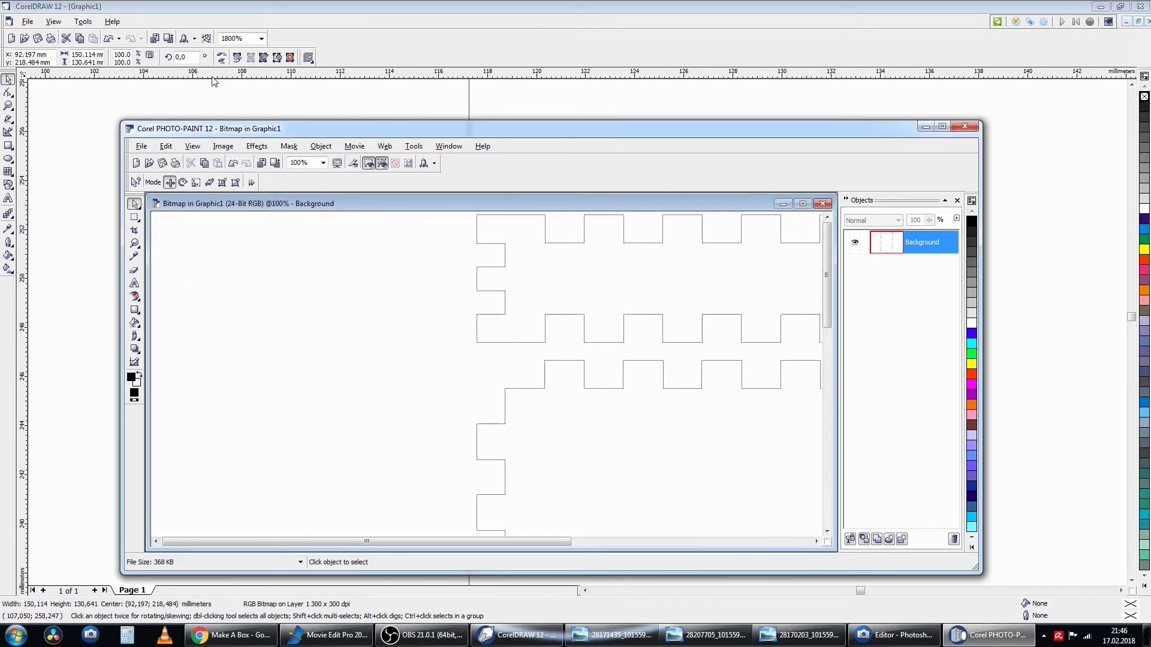
pyautogui.click(141, 146)
# Save the adjusted bitmap and send it to CorelTRACE with Trace Bitmap
pyautogui.click(178, 210)
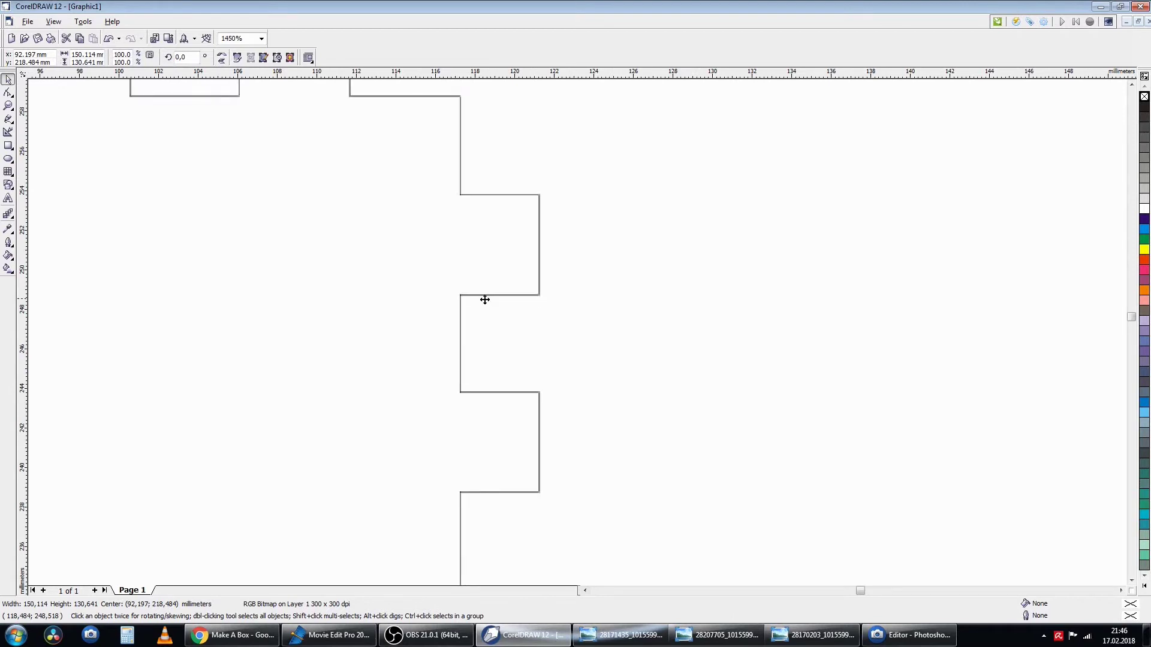
pyautogui.rightClick(473, 293)
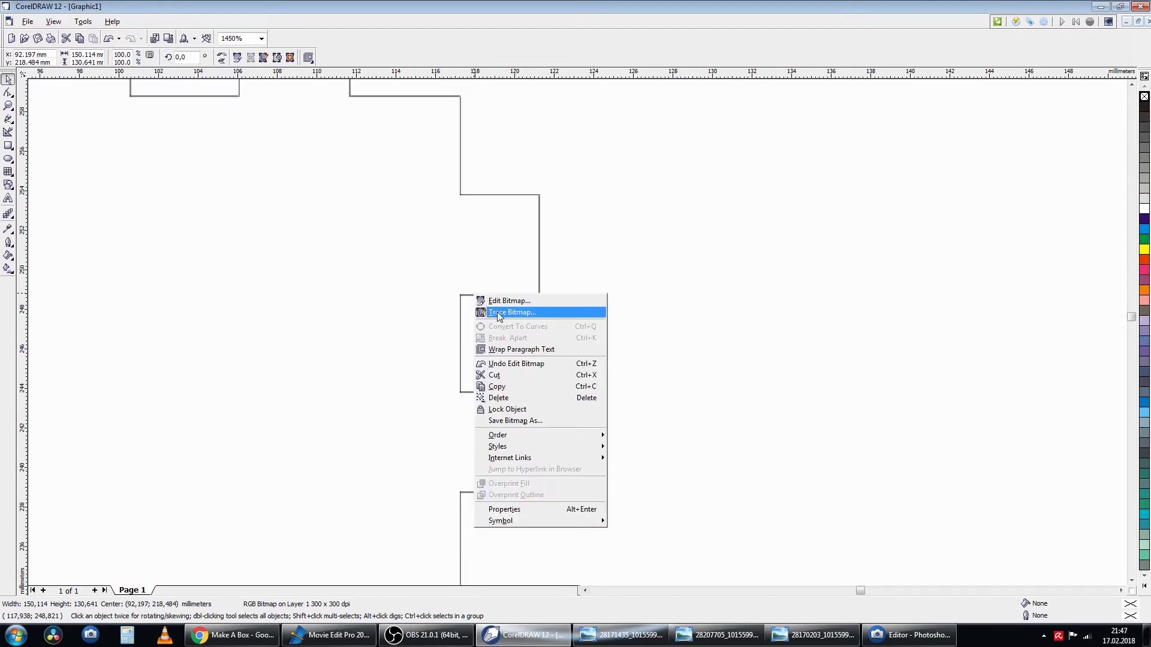
pyautogui.click(497, 312)
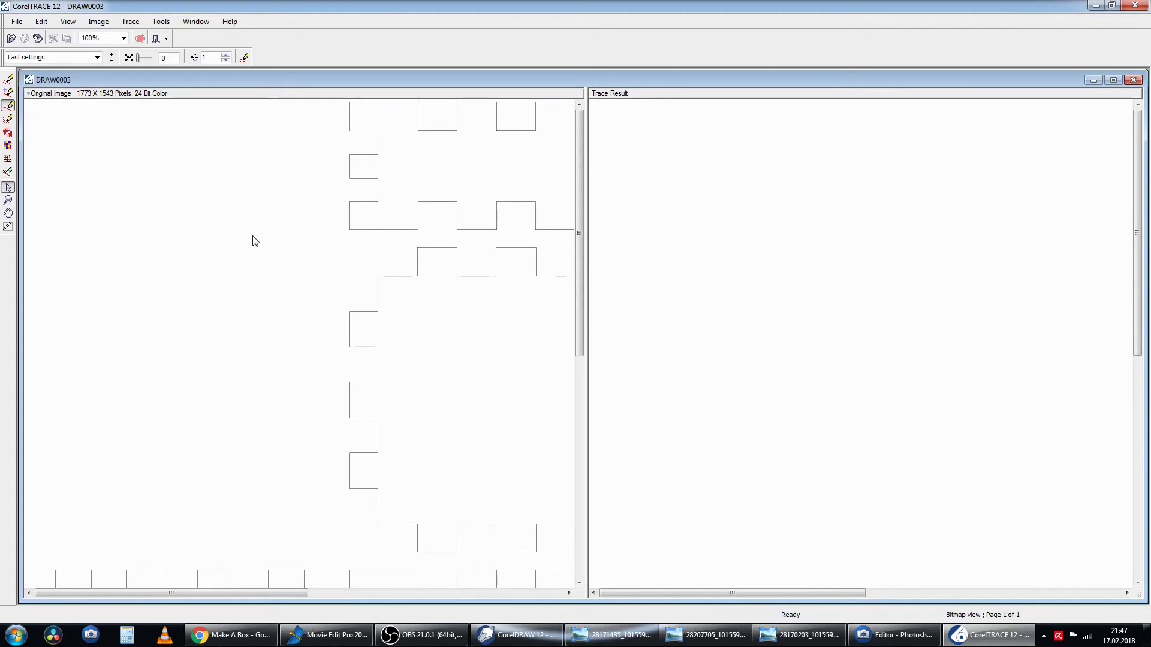
# Switch CorelTRACE to centerline tracing and open the Black and White image mode conversion
pyautogui.click(8, 79)
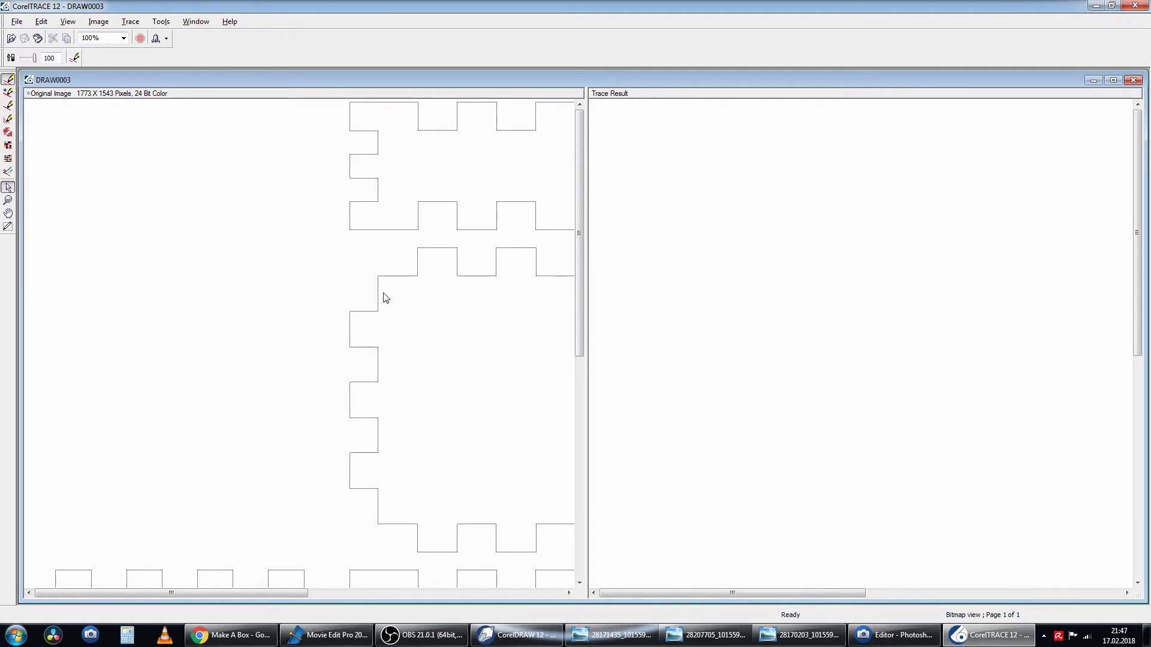
pyautogui.click(8, 106)
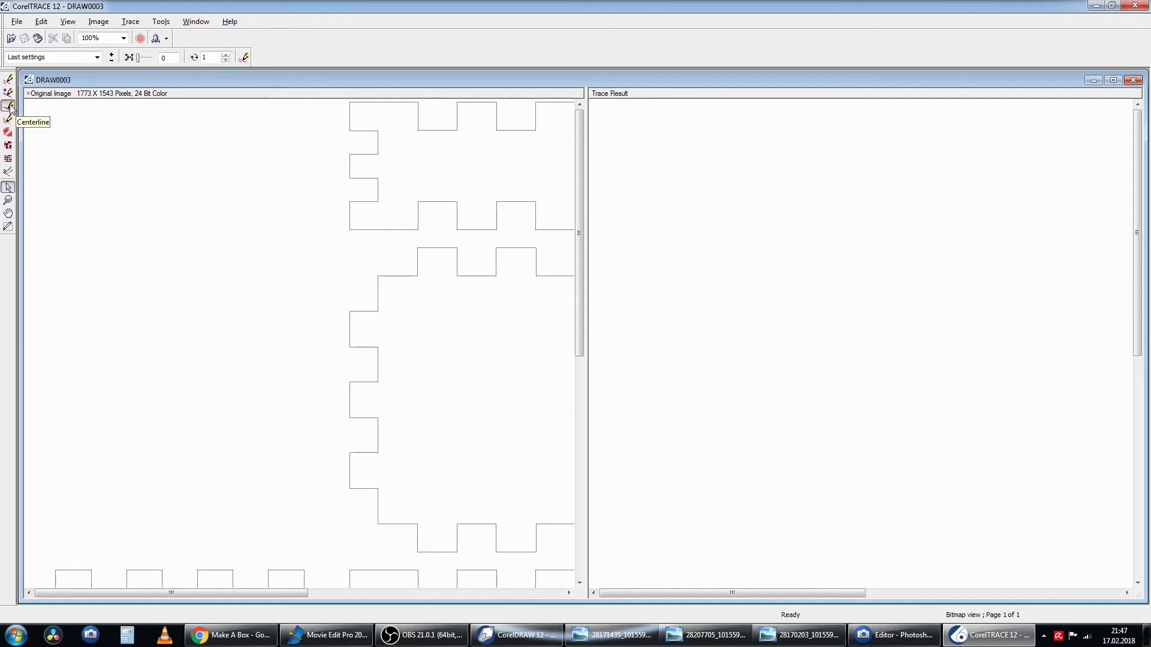
pyautogui.click(99, 23)
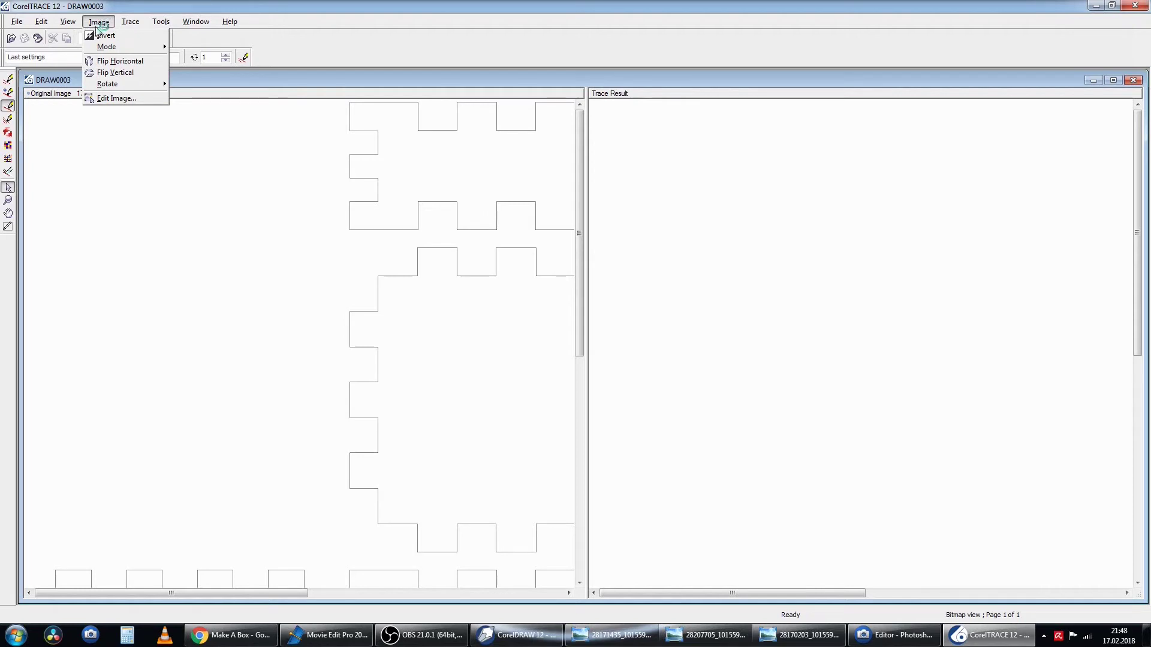
pyautogui.moveTo(106, 47)
pyautogui.click(191, 47)
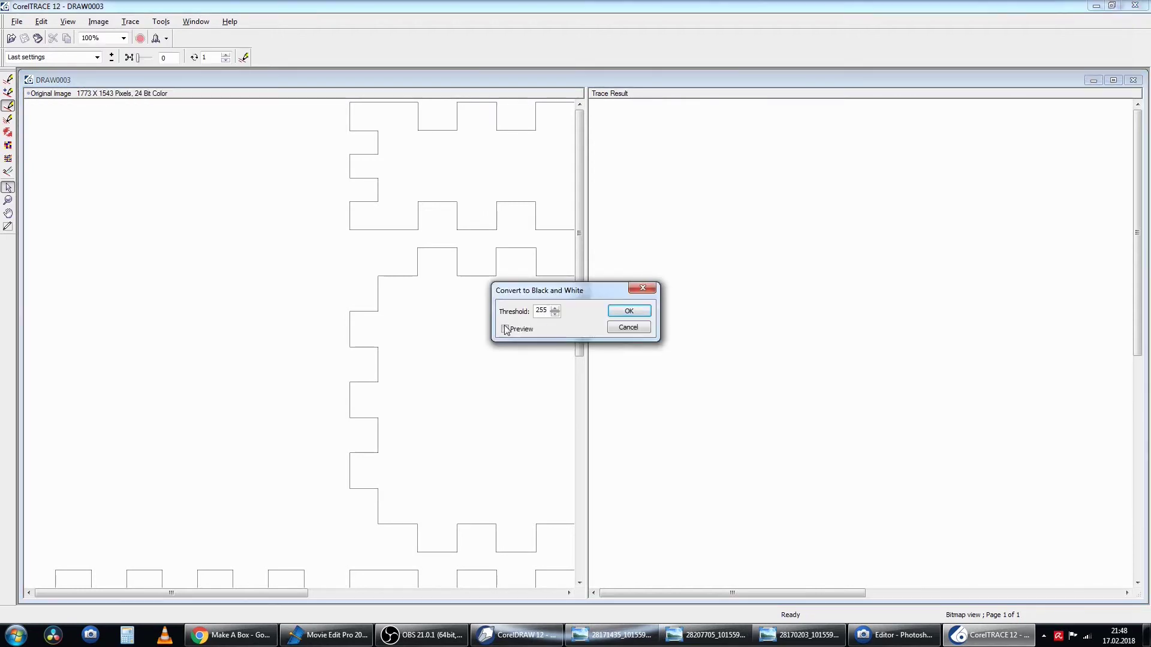
# Convert the box image to black and white with threshold 2, previewing before confirming
pyautogui.doubleClick(546, 310)
pyautogui.write('2')
pyautogui.click(505, 329)
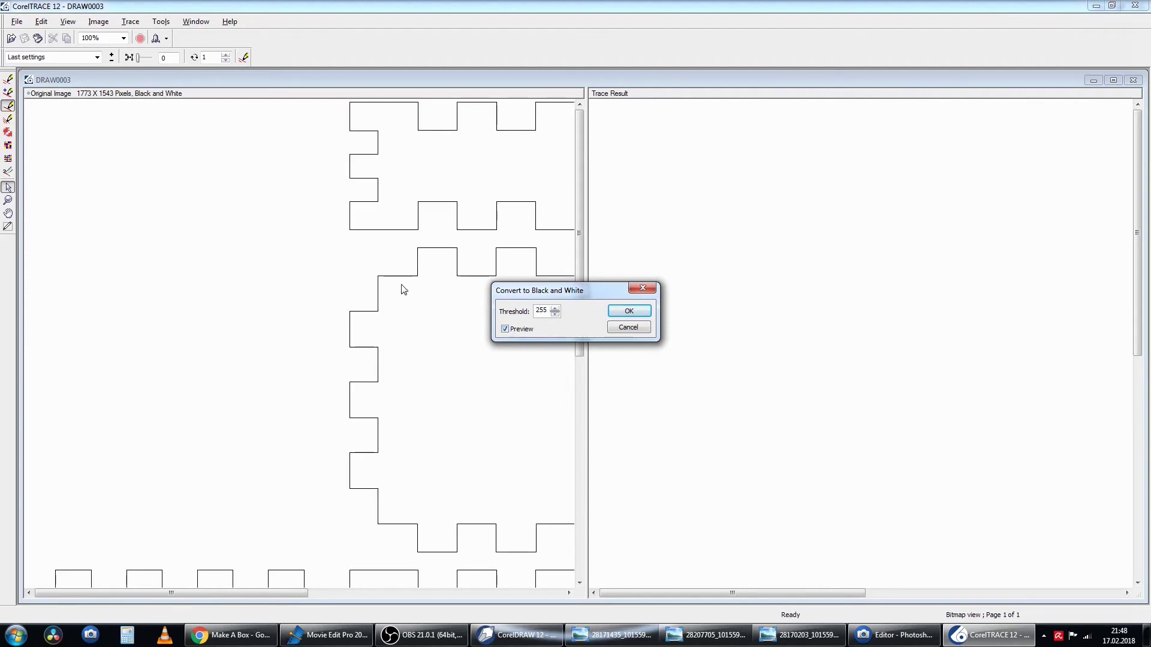
pyautogui.click(621, 310)
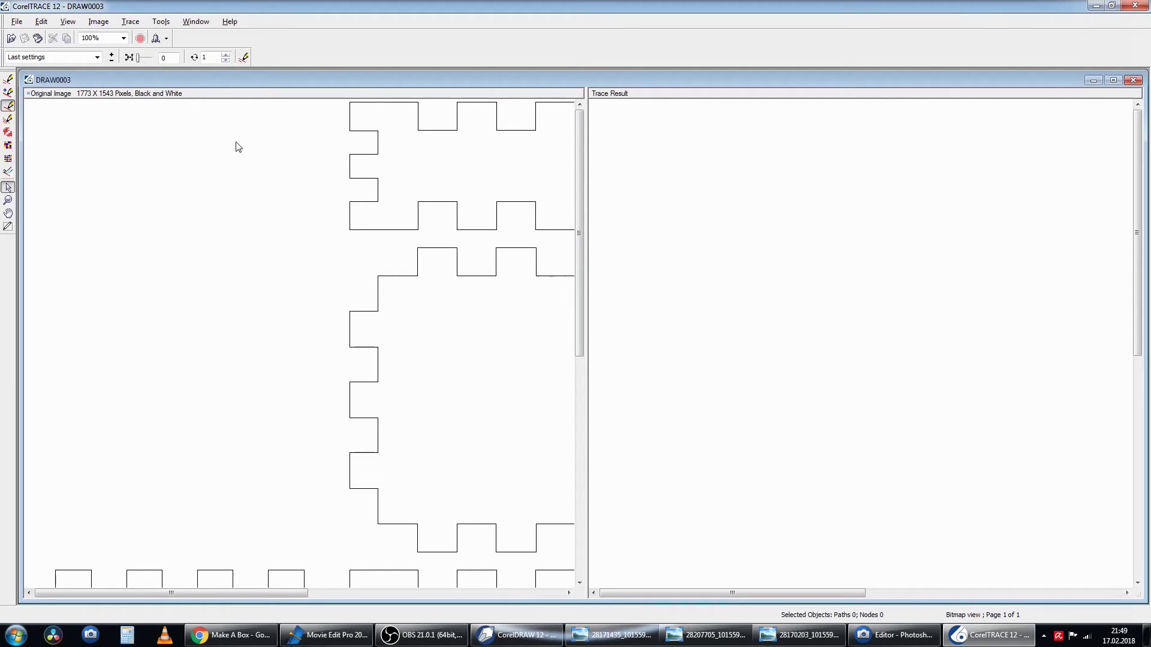
# Trace the image into six vector objects and start saving the trace result
pyautogui.click(243, 58)
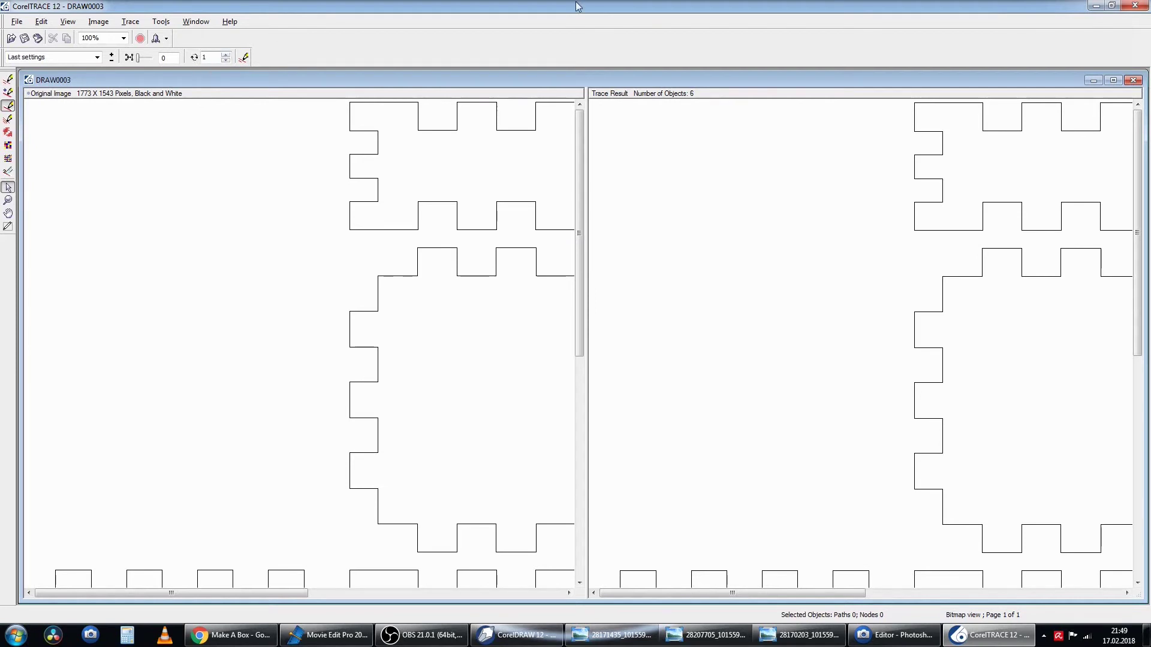
pyautogui.moveTo(750, 594); pyautogui.dragTo(954, 593)
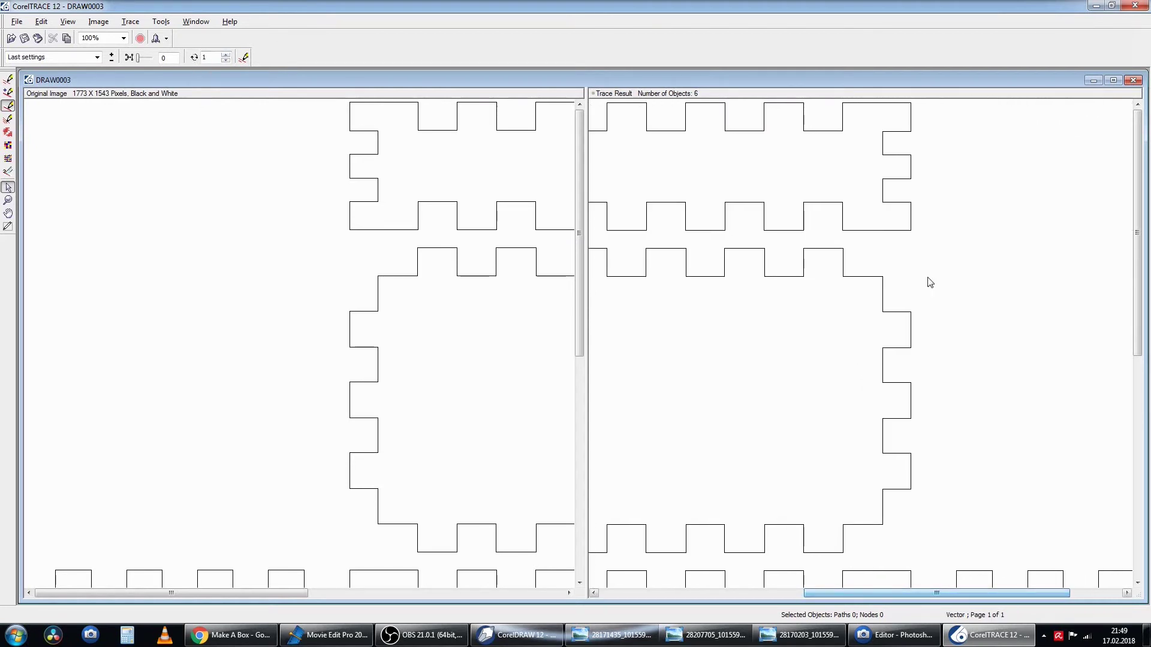
pyautogui.click(18, 22)
pyautogui.click(48, 58)
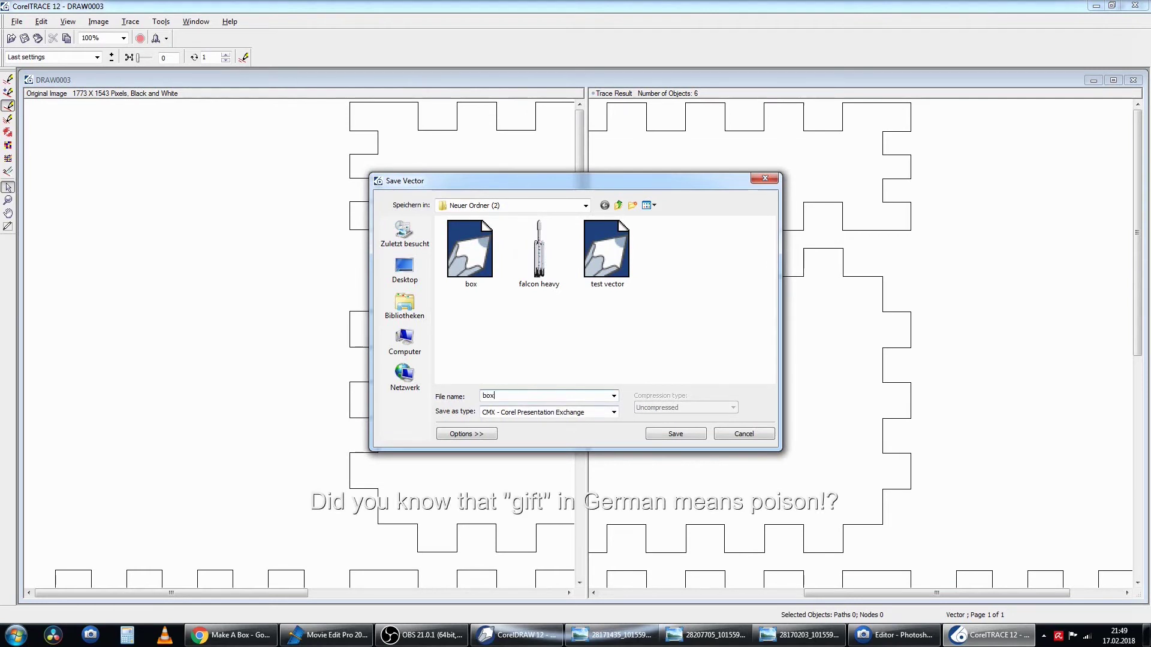
# Save the trace as the CMX file 'box small gift' and close CorelTRACE
pyautogui.write('box small gift')
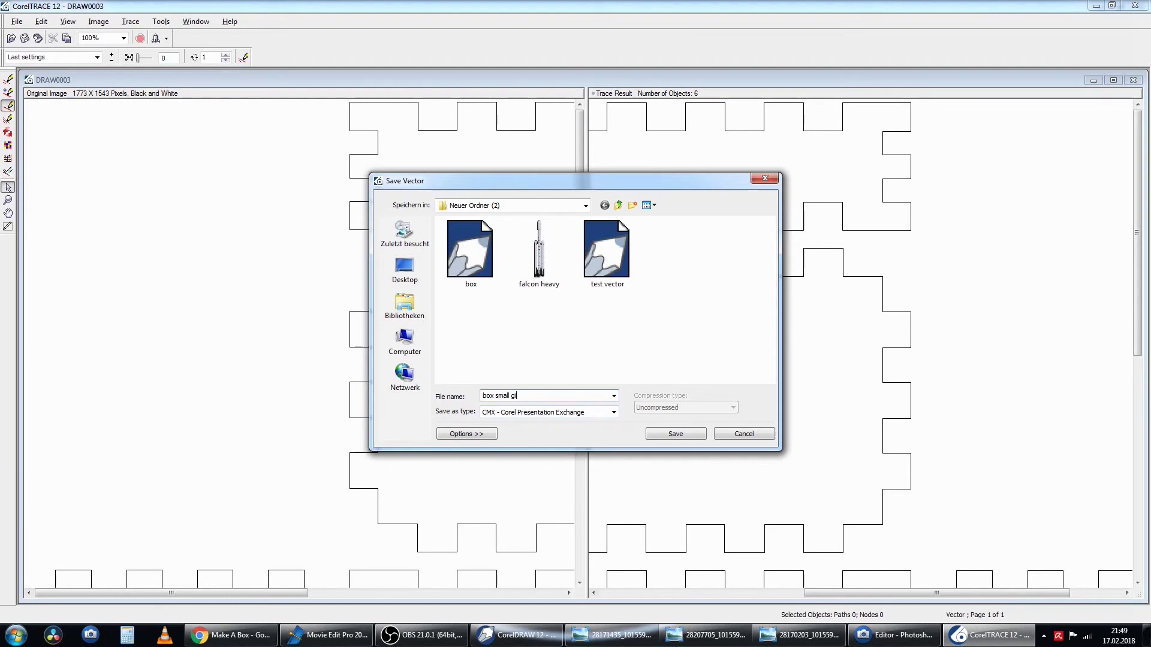
pyautogui.click(614, 412)
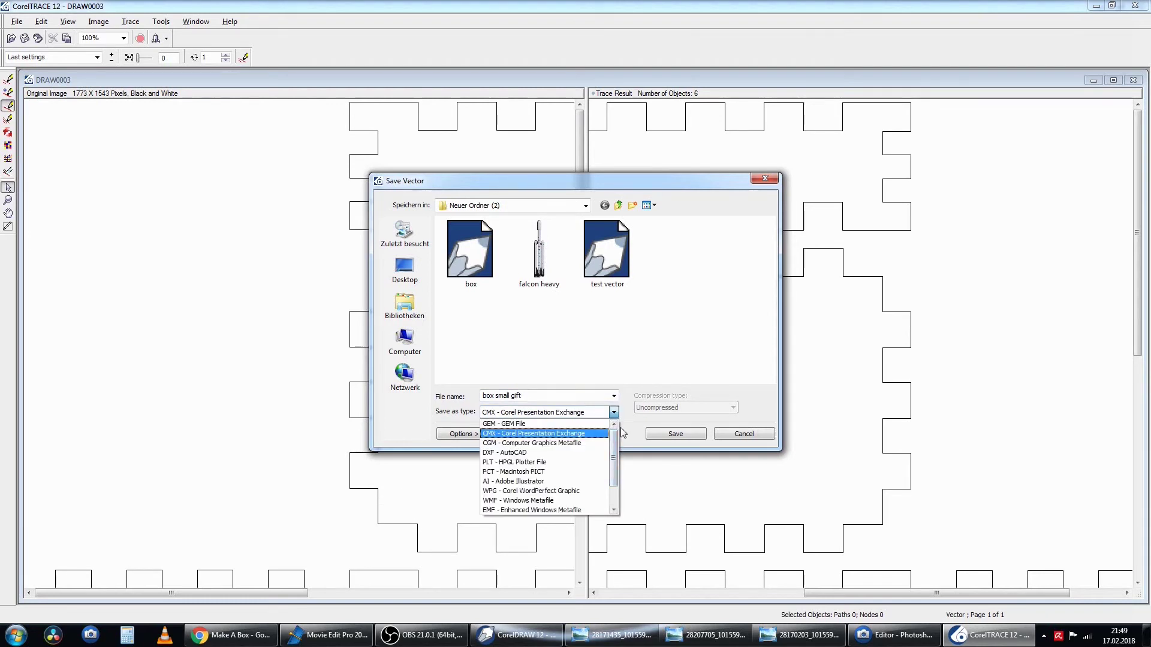
pyautogui.click(573, 434)
pyautogui.click(673, 435)
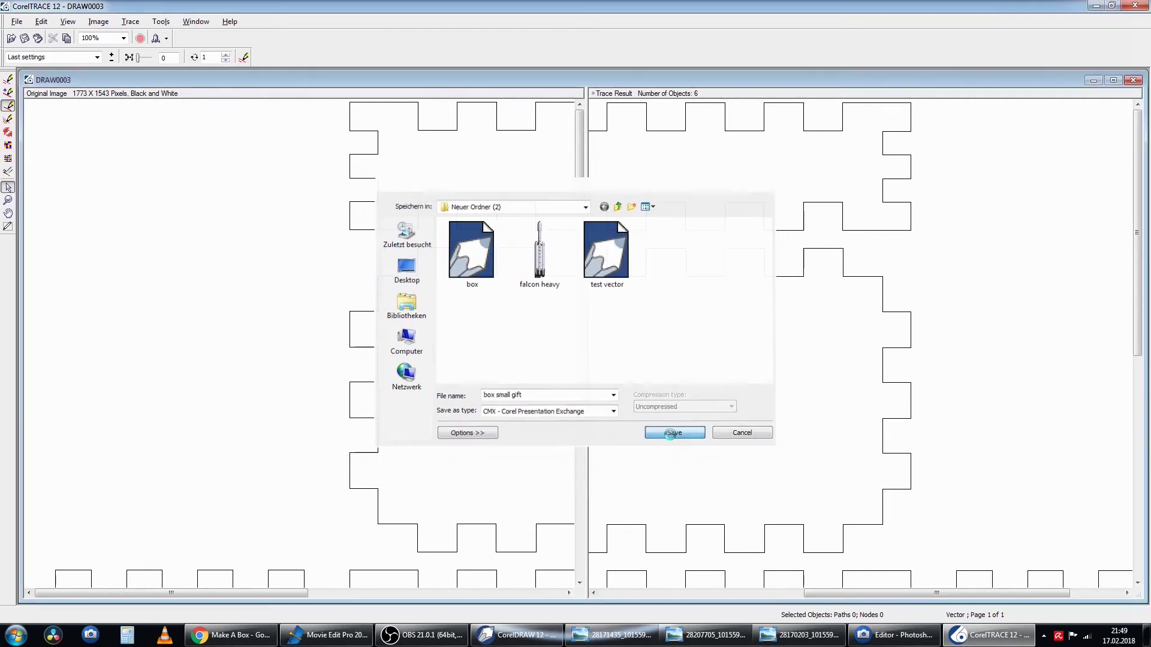
pyautogui.click(1134, 6)
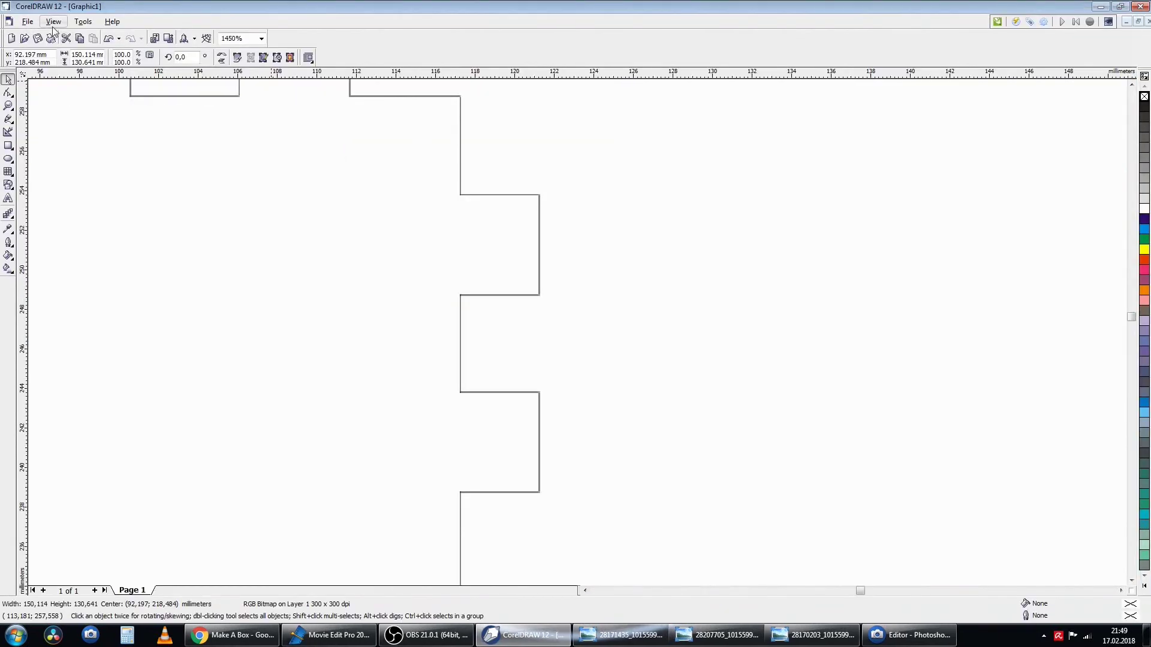
# Open box small gift.cmx and move the traced box outlines up and left
pyautogui.click(28, 21)
pyautogui.click(30, 64)
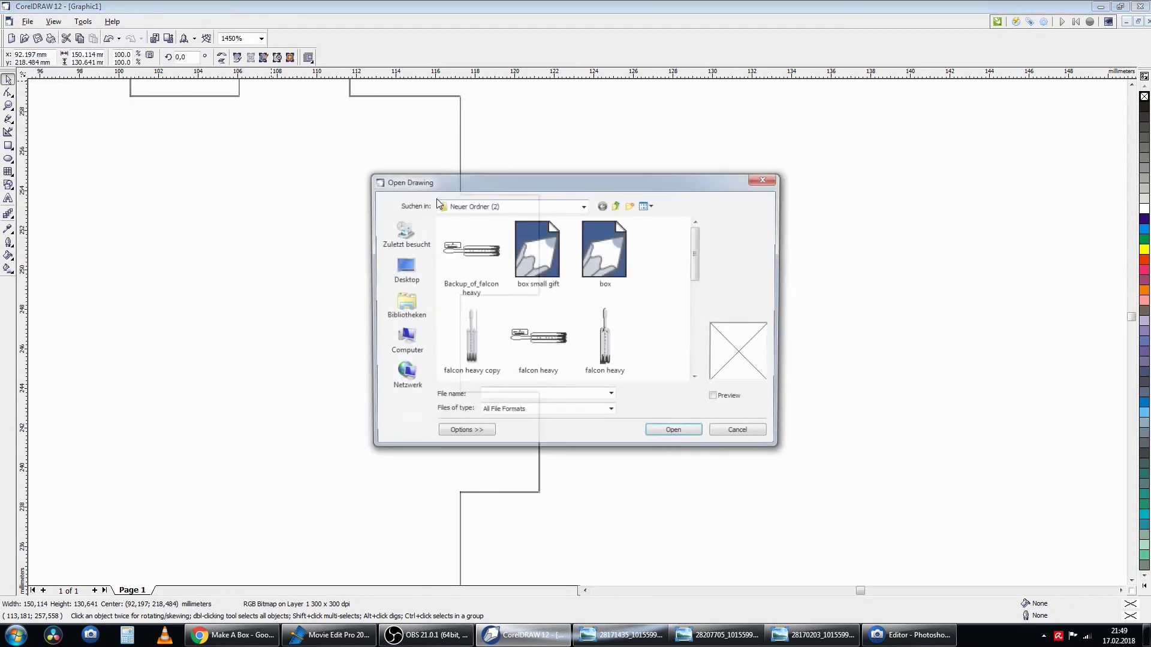
pyautogui.doubleClick(537, 249)
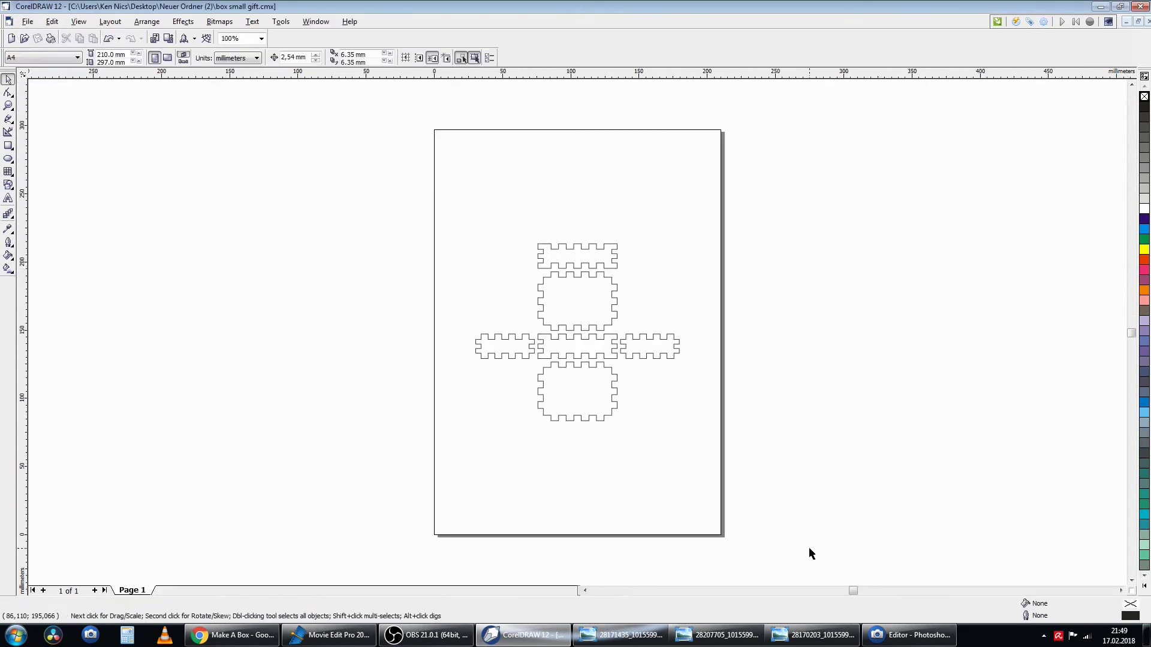
pyautogui.click(577, 317)
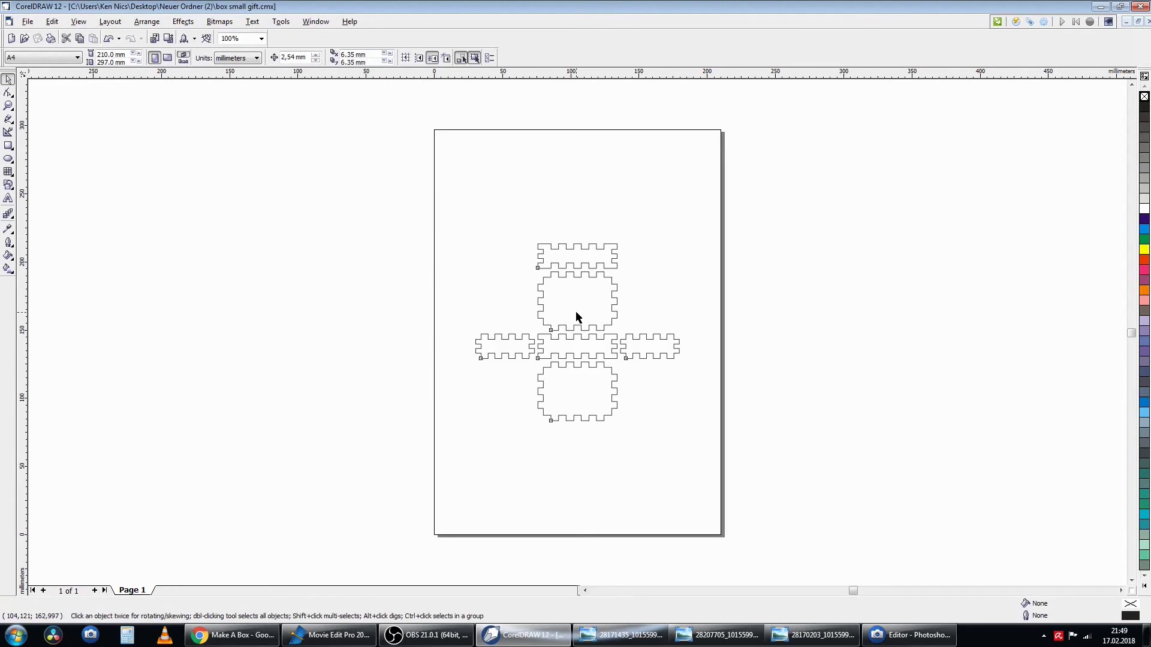
pyautogui.click(585, 312)
pyautogui.moveTo(588, 310); pyautogui.dragTo(552, 243)
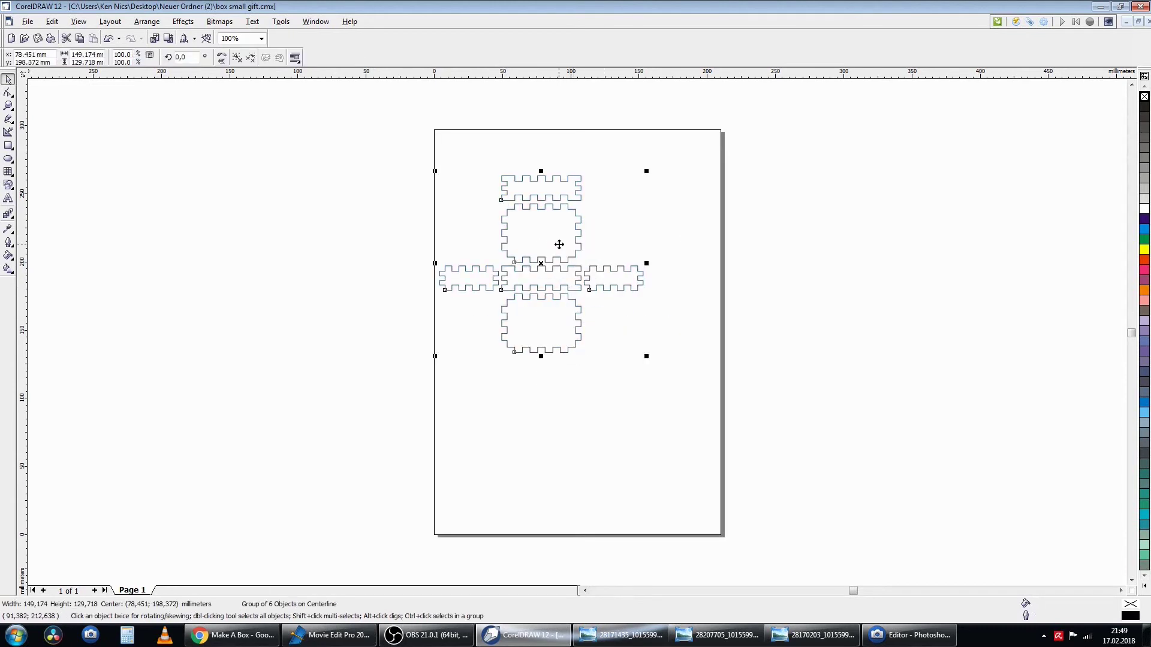
pyautogui.scroll(5, 559, 244)
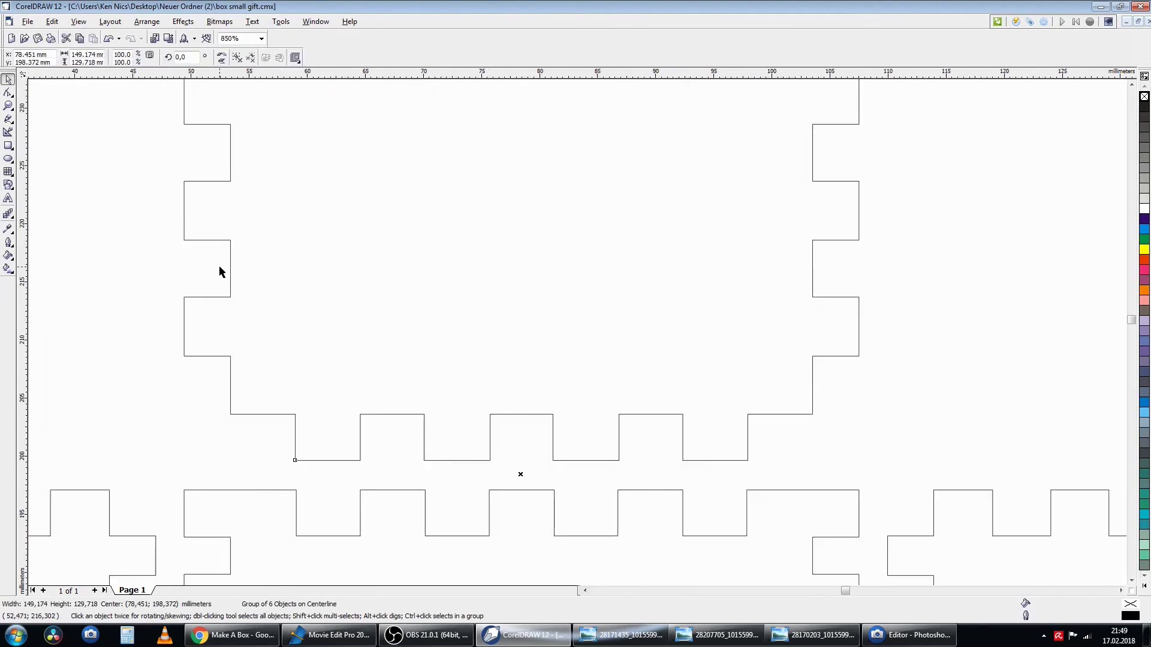
# Ungroup the box outline into six separate pieces and clear the selection
pyautogui.rightClick(232, 275)
pyautogui.click(261, 295)
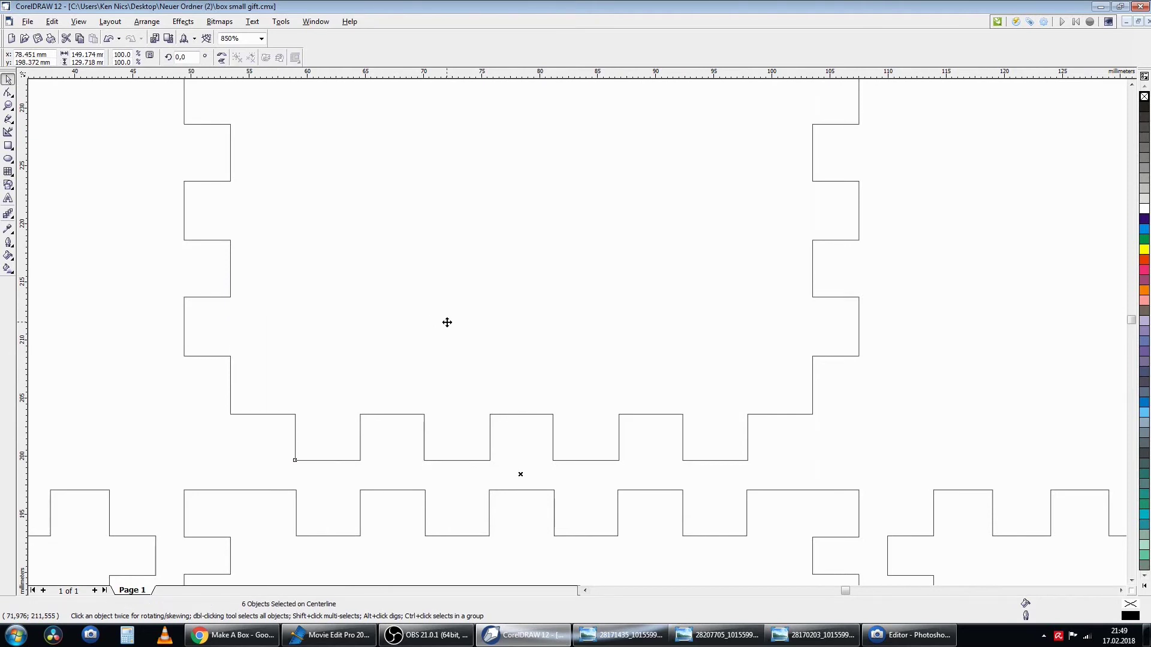
pyautogui.scroll(-8, 447, 323)
pyautogui.click(391, 257)
# Move the top strip off-page left and reposition the square panel beside the lower panel
pyautogui.click(481, 283)
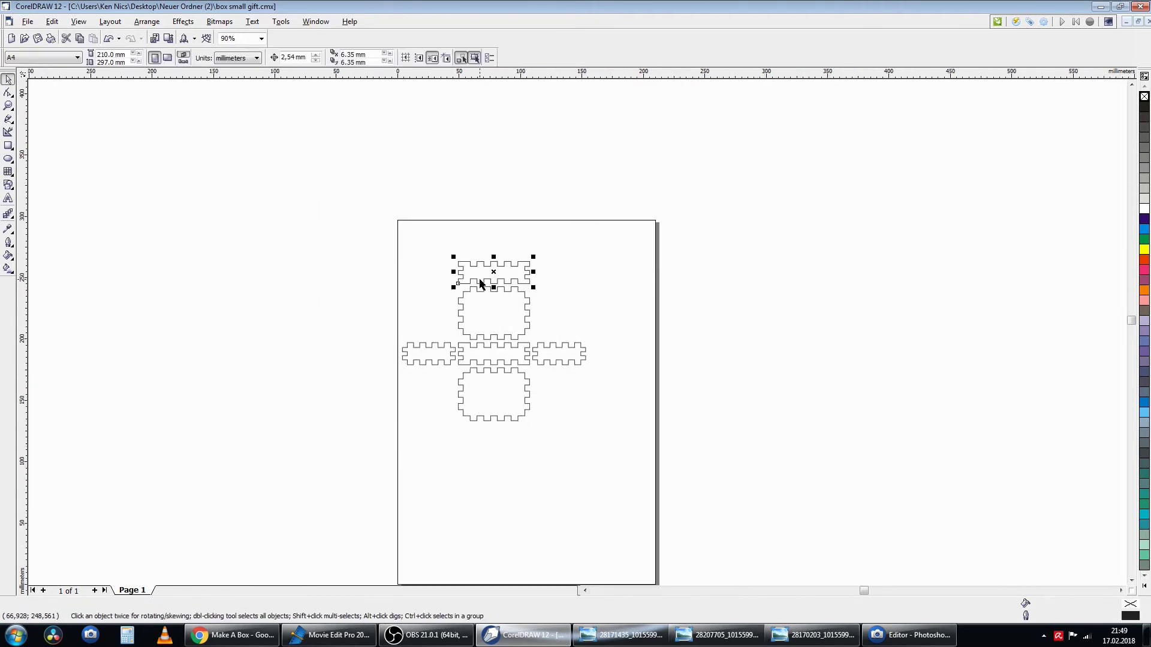
pyautogui.moveTo(481, 283); pyautogui.dragTo(355, 272)
pyautogui.moveTo(496, 320); pyautogui.dragTo(483, 265)
pyautogui.doubleClick(497, 358)
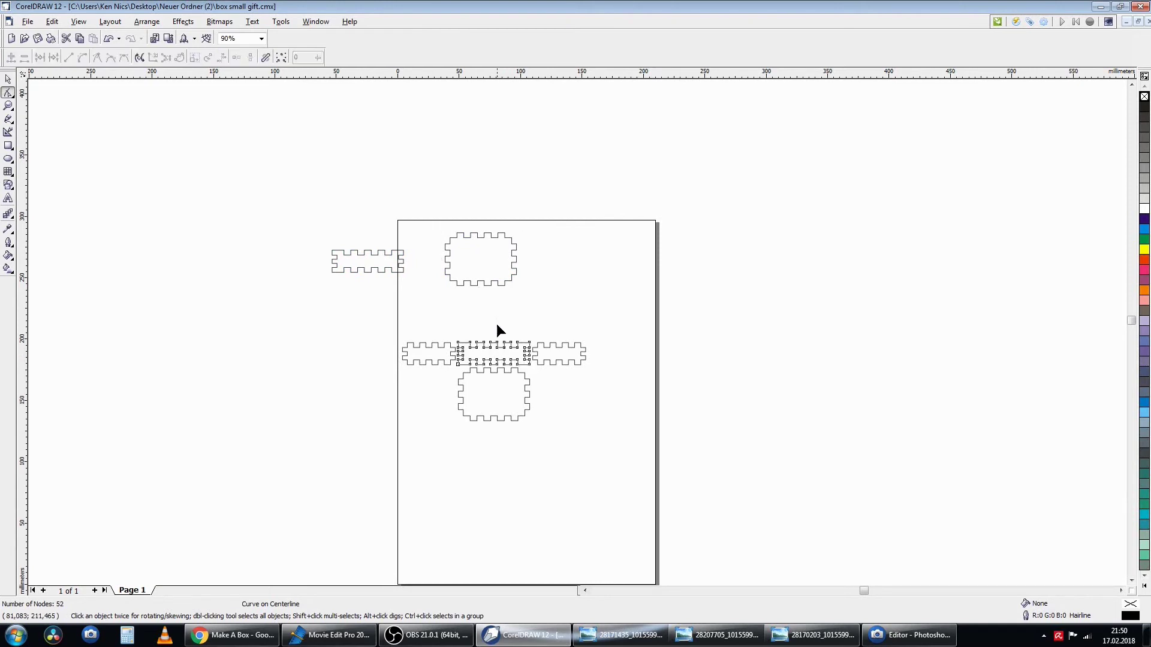
pyautogui.click(473, 258)
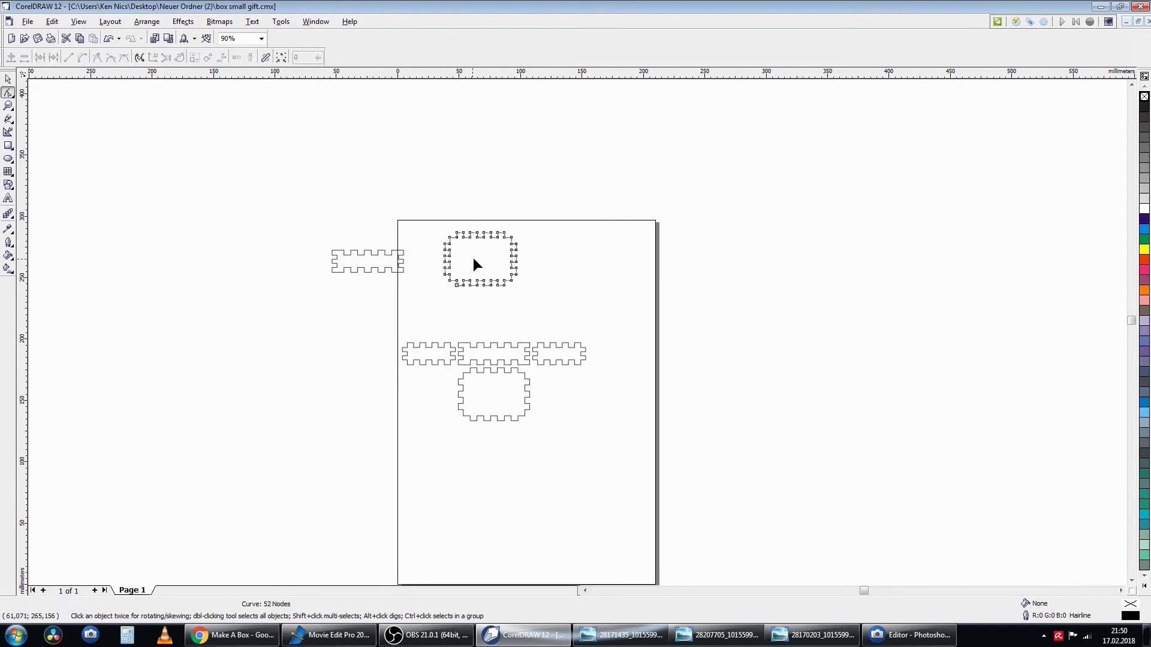
pyautogui.click(8, 78)
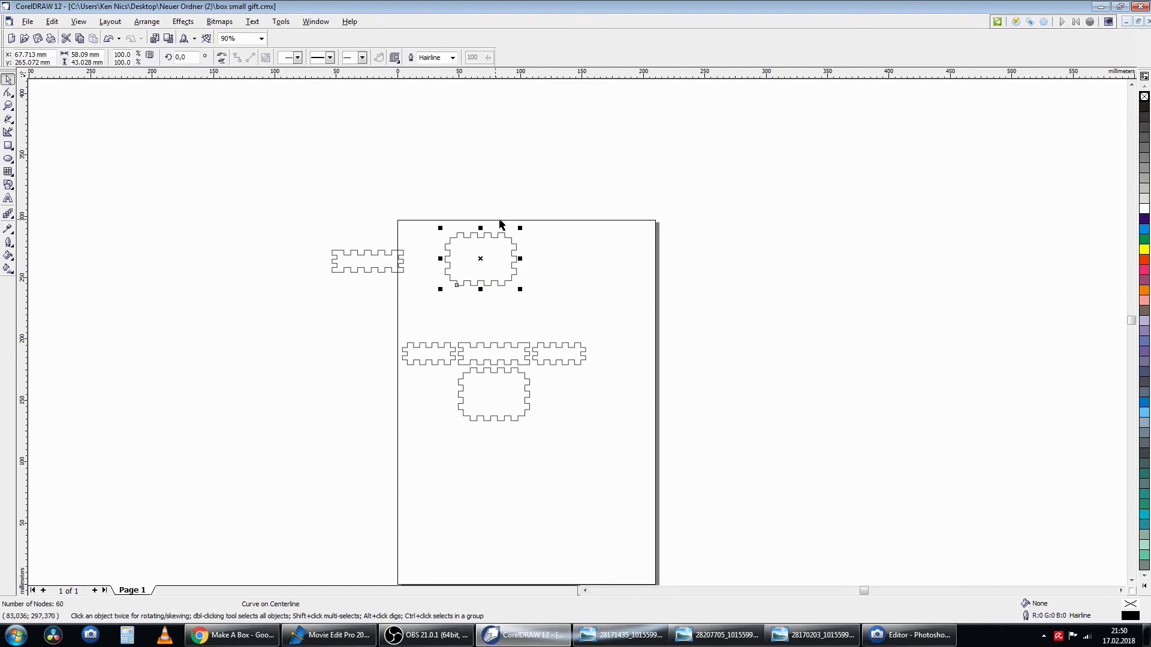
pyautogui.moveTo(495, 263); pyautogui.dragTo(434, 399)
# Rotate the loose strip 90° and place it upright left of the panels
pyautogui.click(377, 264)
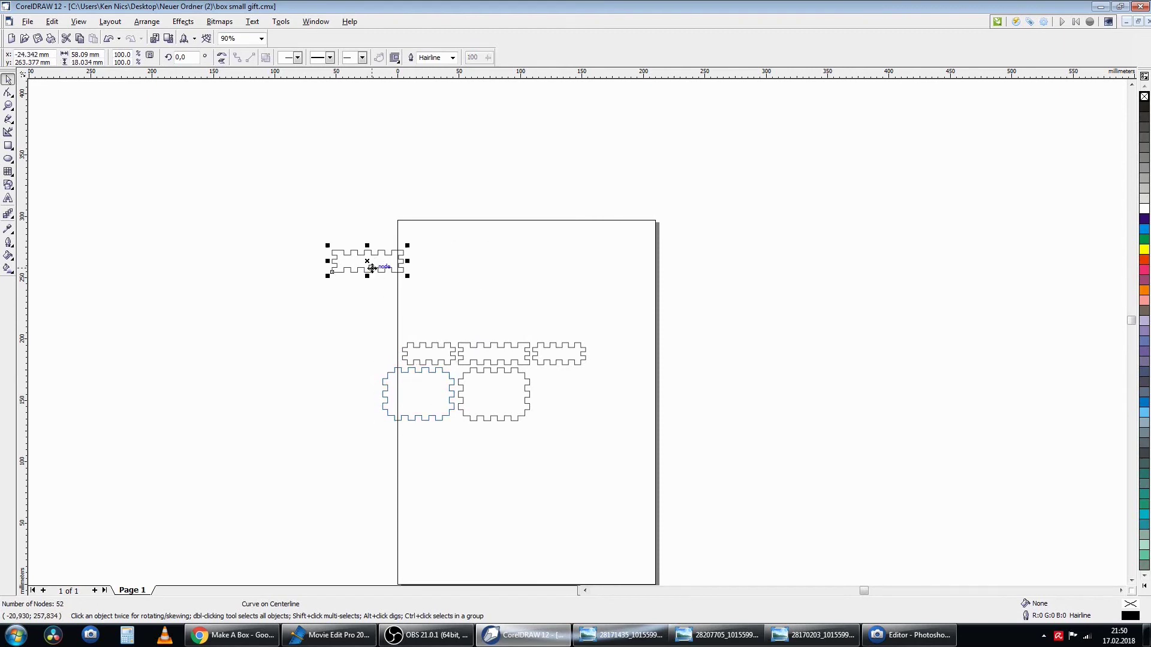
pyautogui.moveTo(630, 386); pyautogui.dragTo(594, 398)
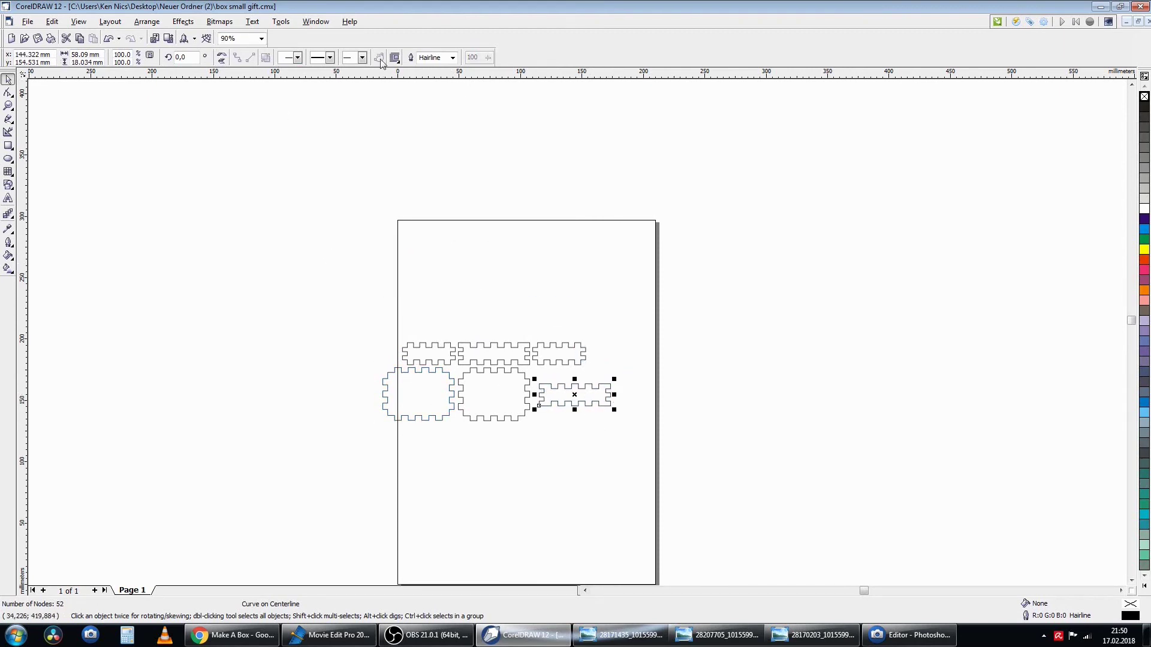
pyautogui.click(183, 57)
pyautogui.write('90')
pyautogui.press('Return')
pyautogui.moveTo(568, 379); pyautogui.dragTo(358, 367)
# Close the Engraving manager and bring up the finished-box reference photo
pyautogui.click(564, 360)
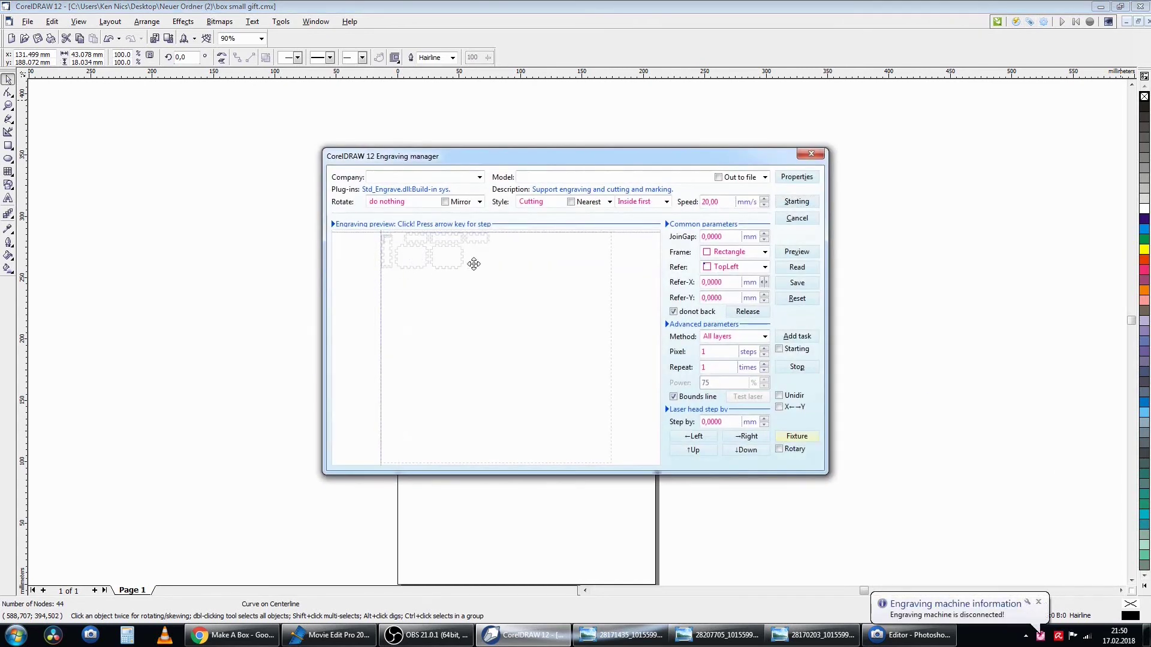
pyautogui.click(811, 154)
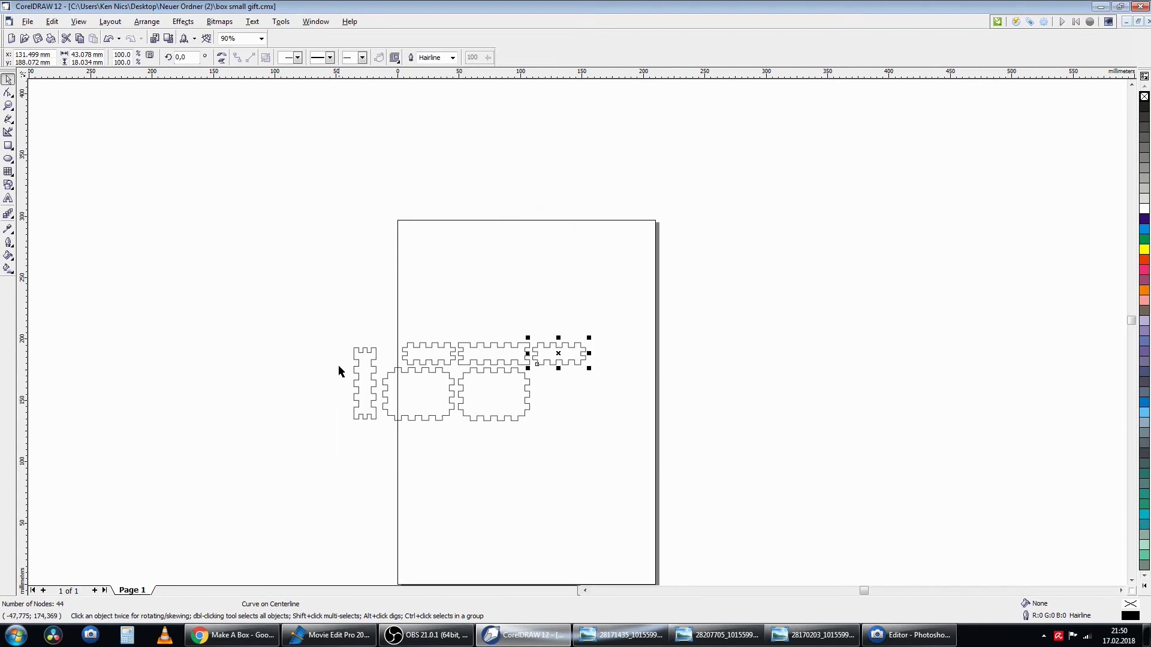
pyautogui.click(423, 335)
pyautogui.scroll(2, 413, 336)
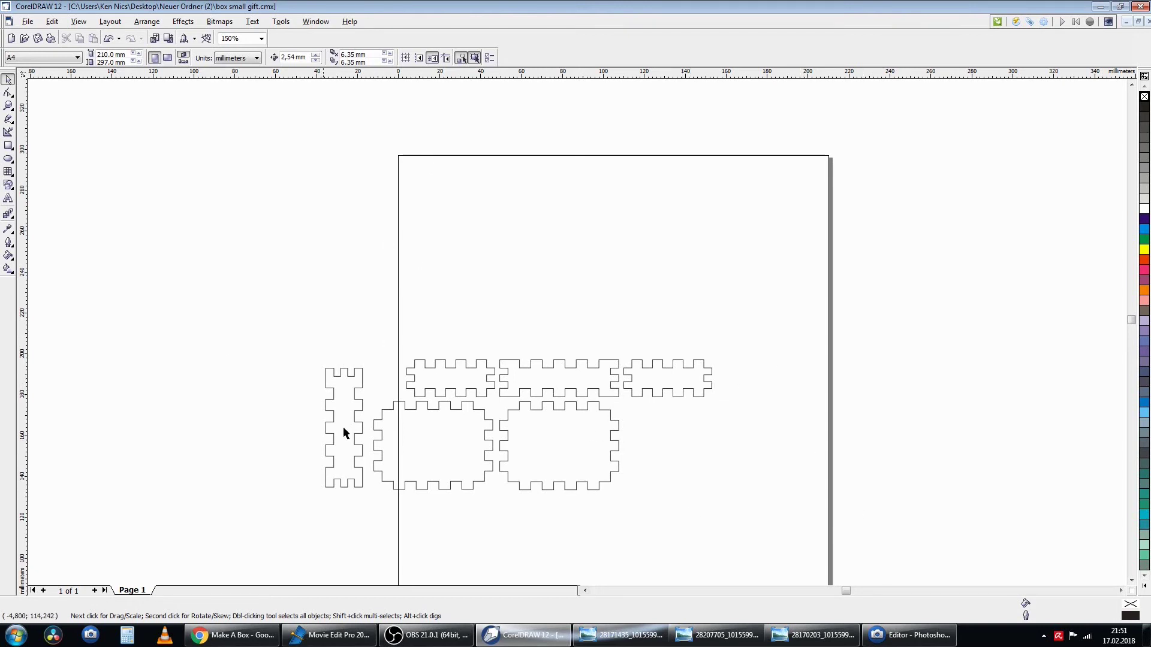
pyautogui.click(823, 646)
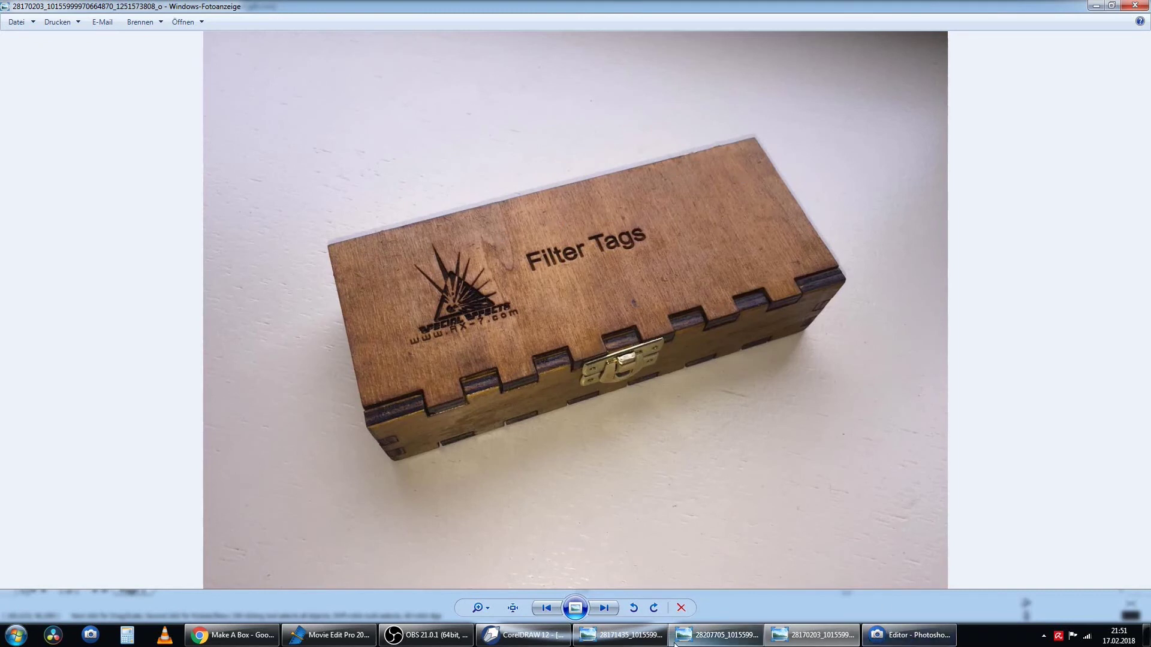
pyautogui.click(510, 637)
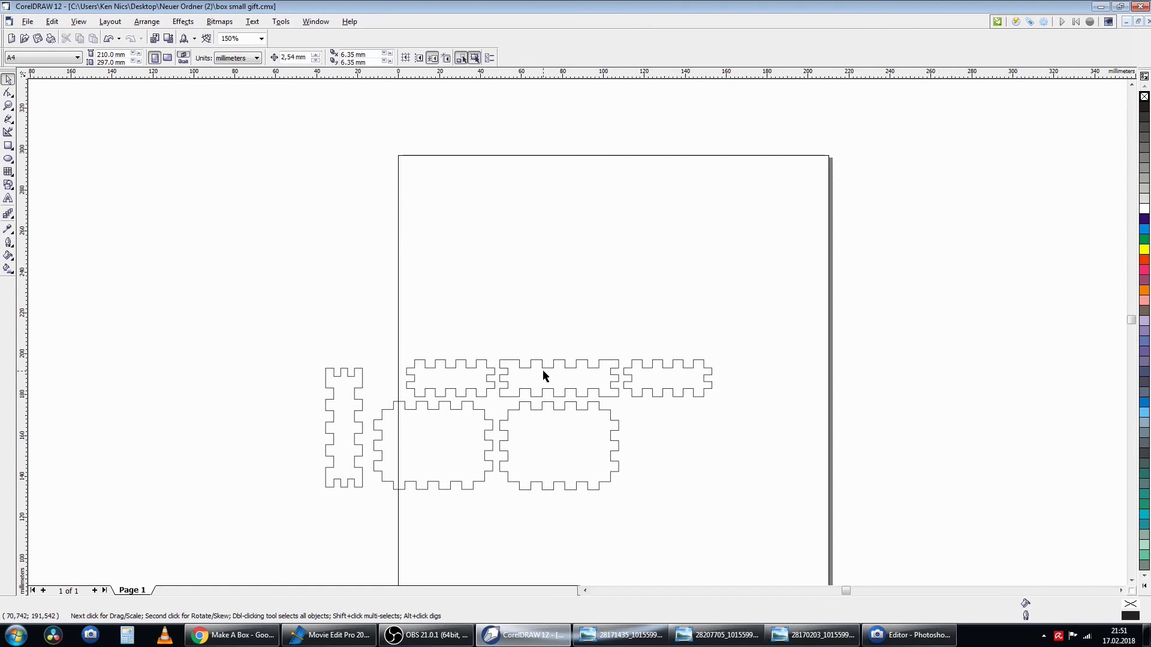
# With the Shape tool, delete the corner nodes of the middle strip's top teeth
pyautogui.scroll(4, 555, 375)
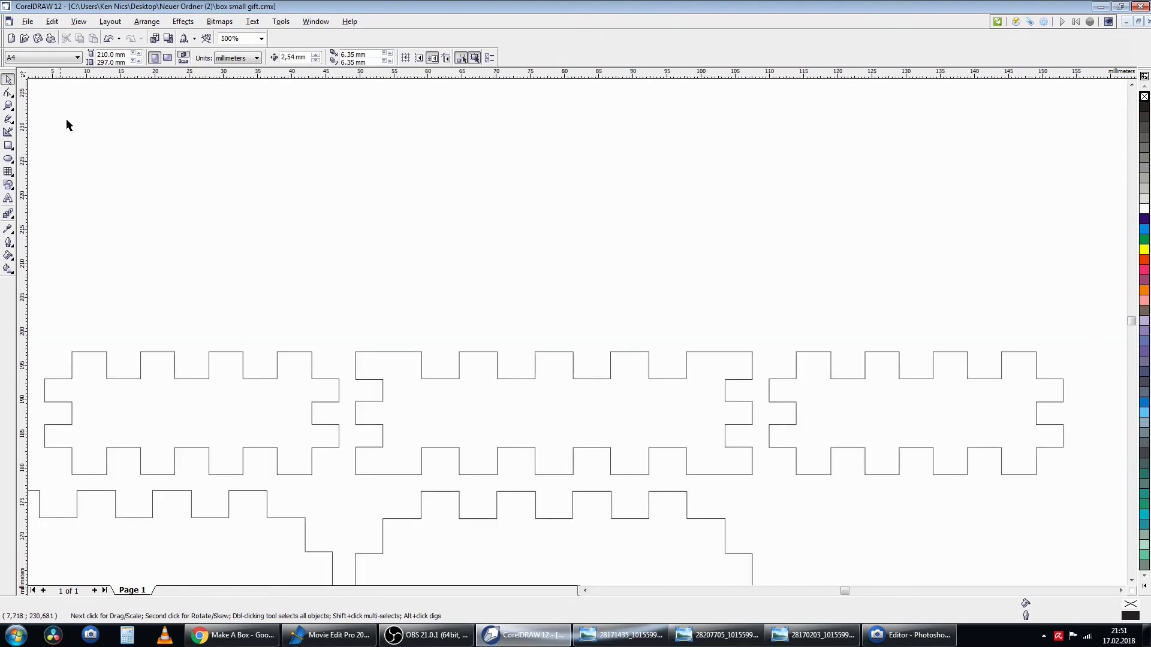
pyautogui.press('F10')
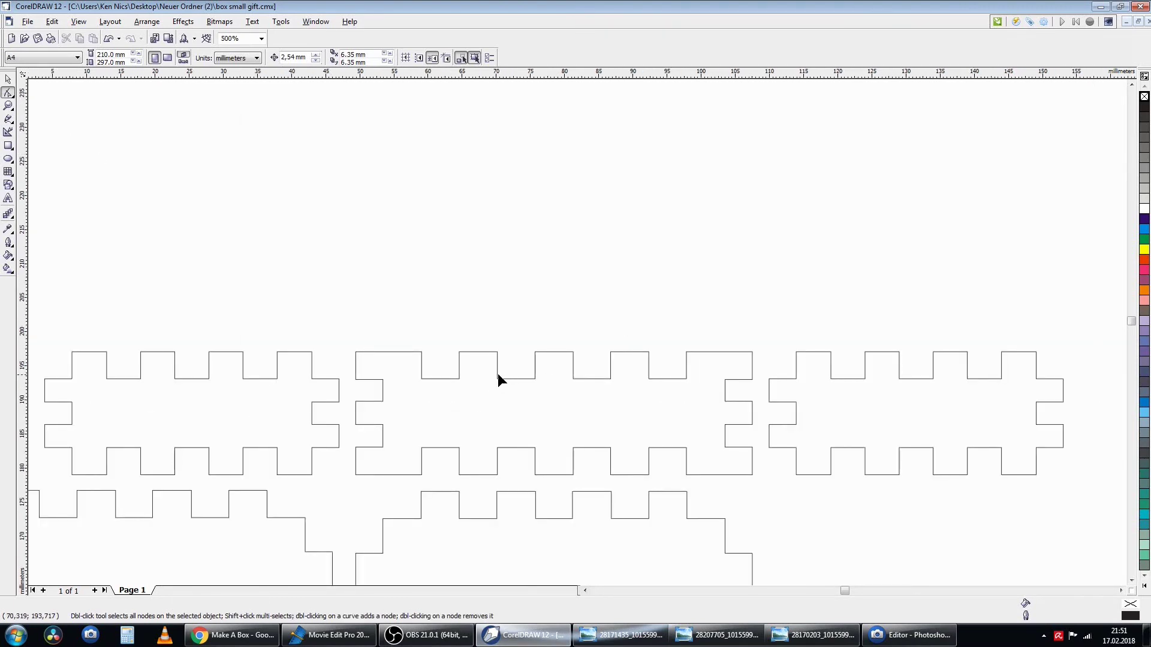
pyautogui.click(497, 373)
pyautogui.click(497, 379)
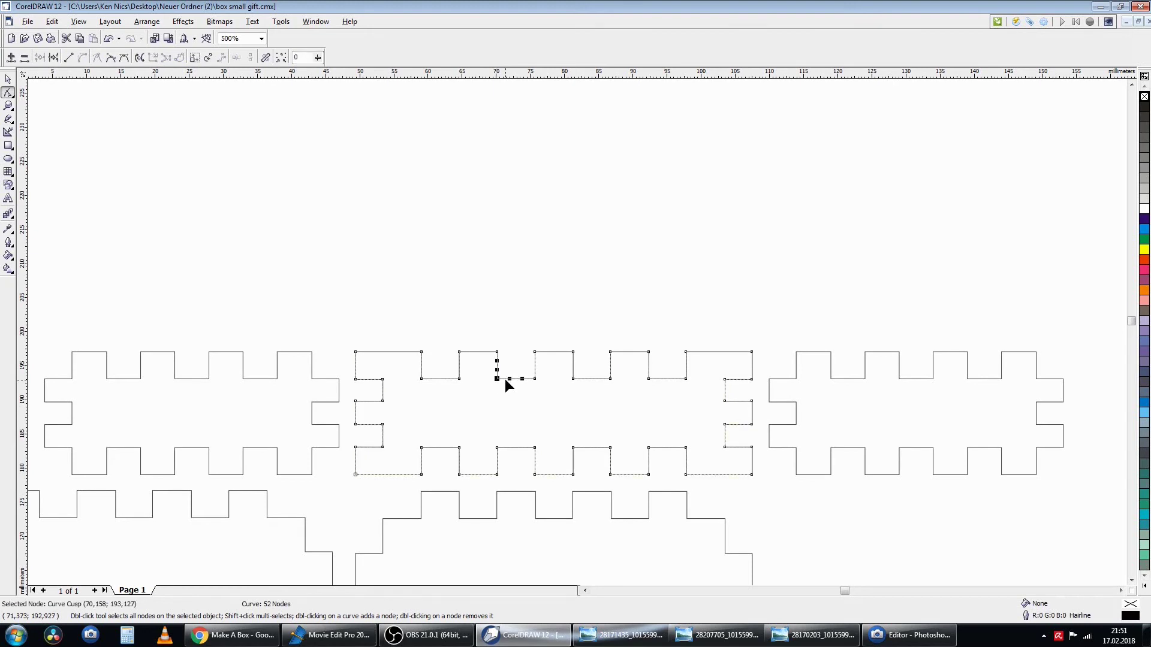
pyautogui.press('Delete')
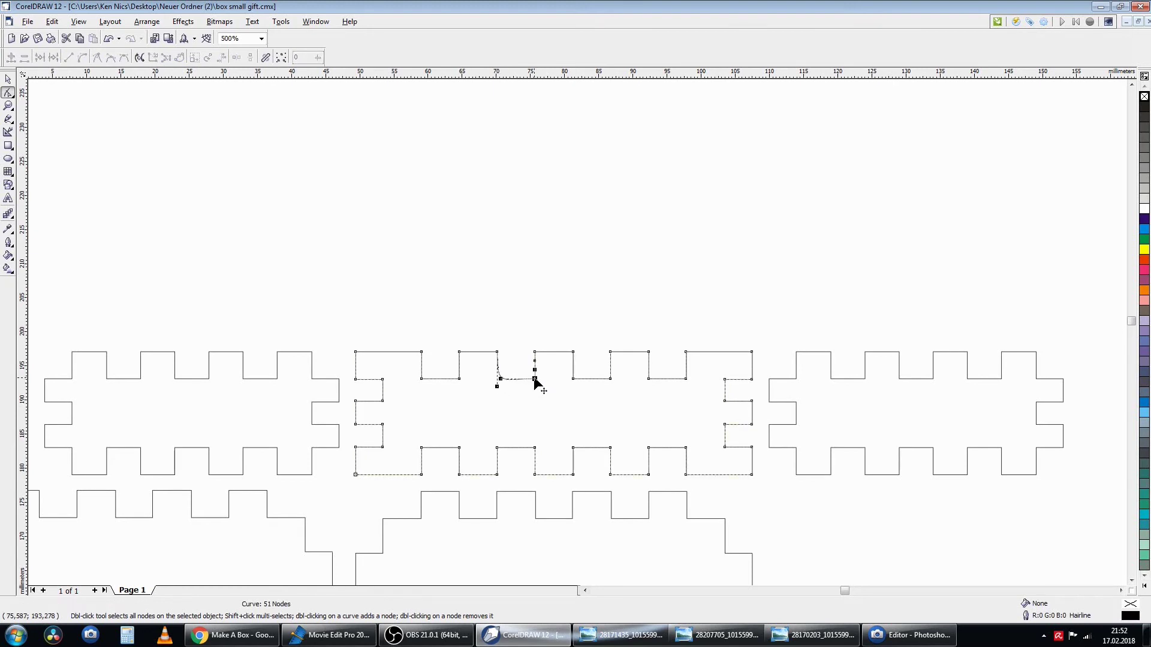
pyautogui.press('Delete')
pyautogui.press('Delete')
pyautogui.click(496, 354)
pyautogui.press('Delete')
pyautogui.click(420, 354)
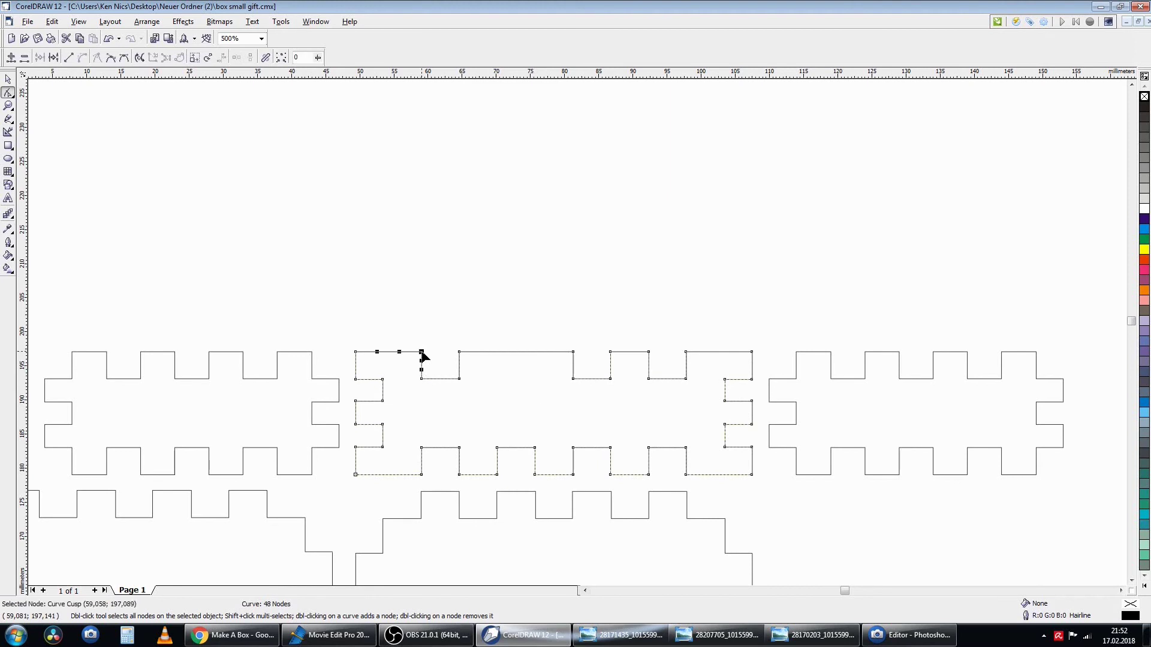
pyautogui.press('Delete')
pyautogui.click(459, 353)
# Delete the lower notch nodes and last tooth, leaving a flat edge with one rounded dip
pyautogui.press('Delete')
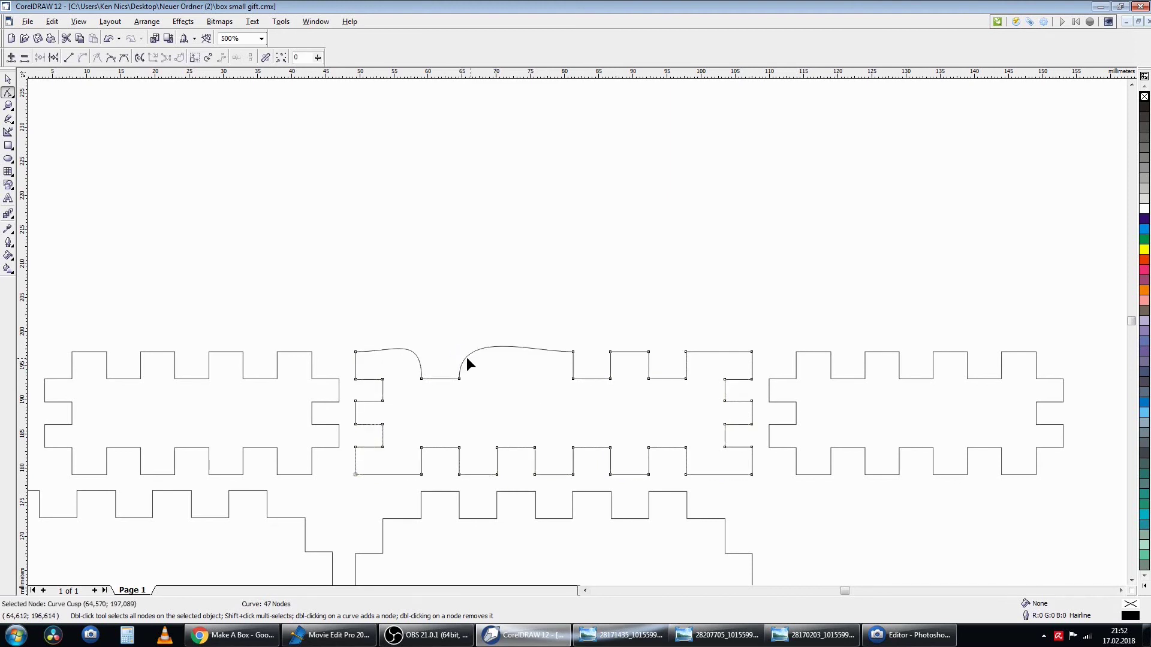
pyautogui.click(459, 379)
pyautogui.press('Delete')
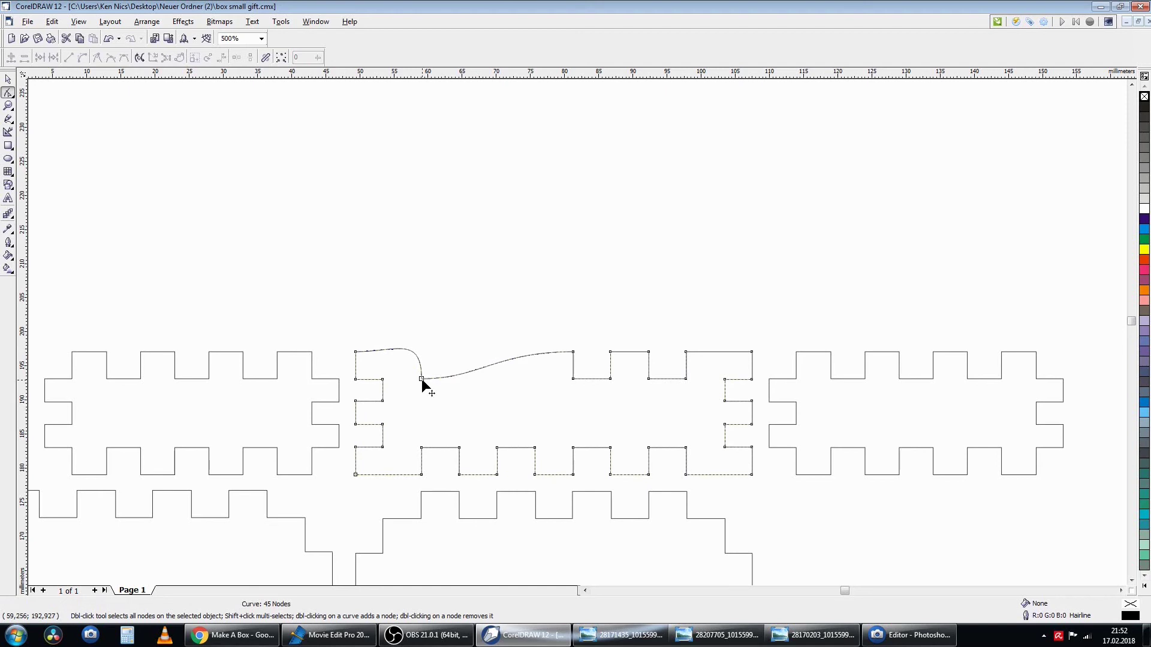
pyautogui.click(422, 379)
pyautogui.press('Delete')
pyautogui.click(573, 379)
pyautogui.press('Delete')
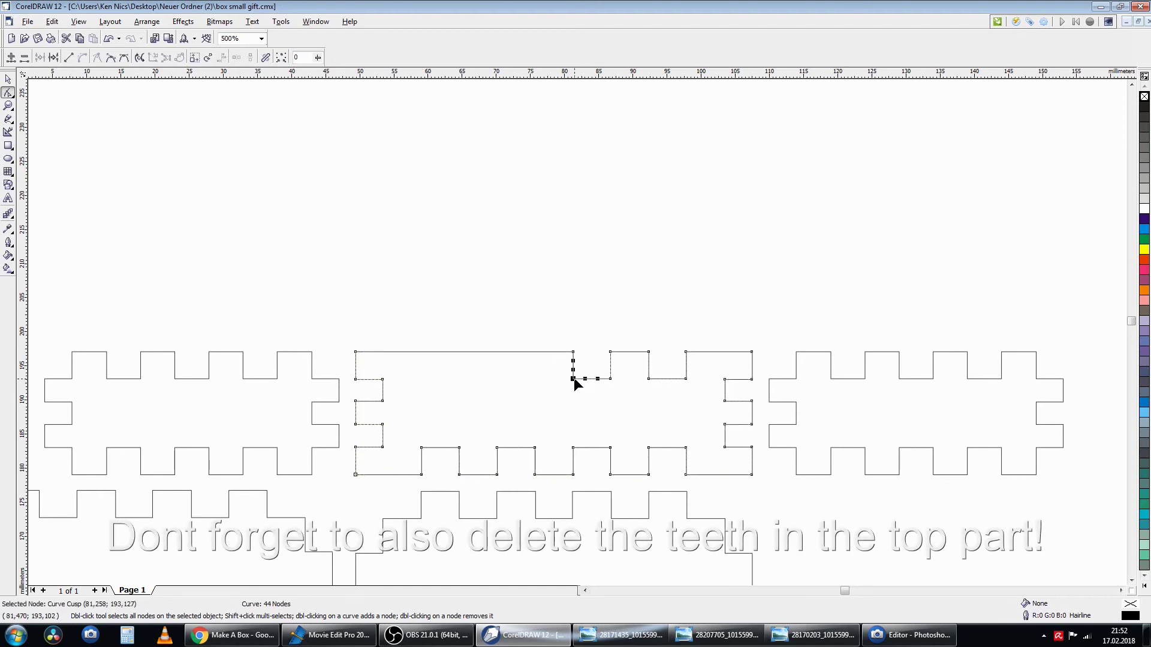
pyautogui.click(610, 379)
pyautogui.press('Delete')
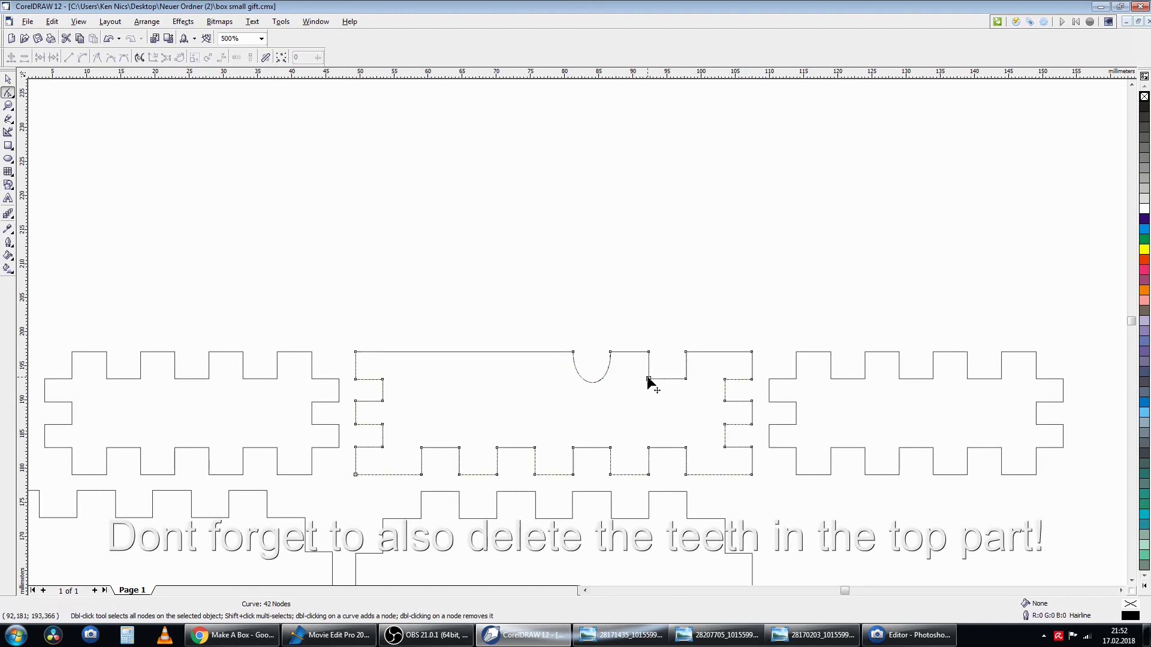
pyautogui.moveTo(671, 368); pyautogui.dragTo(705, 388)
# Delete the remaining tooth nodes, then marquee-select all six panels and the engraving text
pyautogui.press('Delete')
pyautogui.moveTo(548, 337); pyautogui.dragTo(625, 402)
pyautogui.press('Delete')
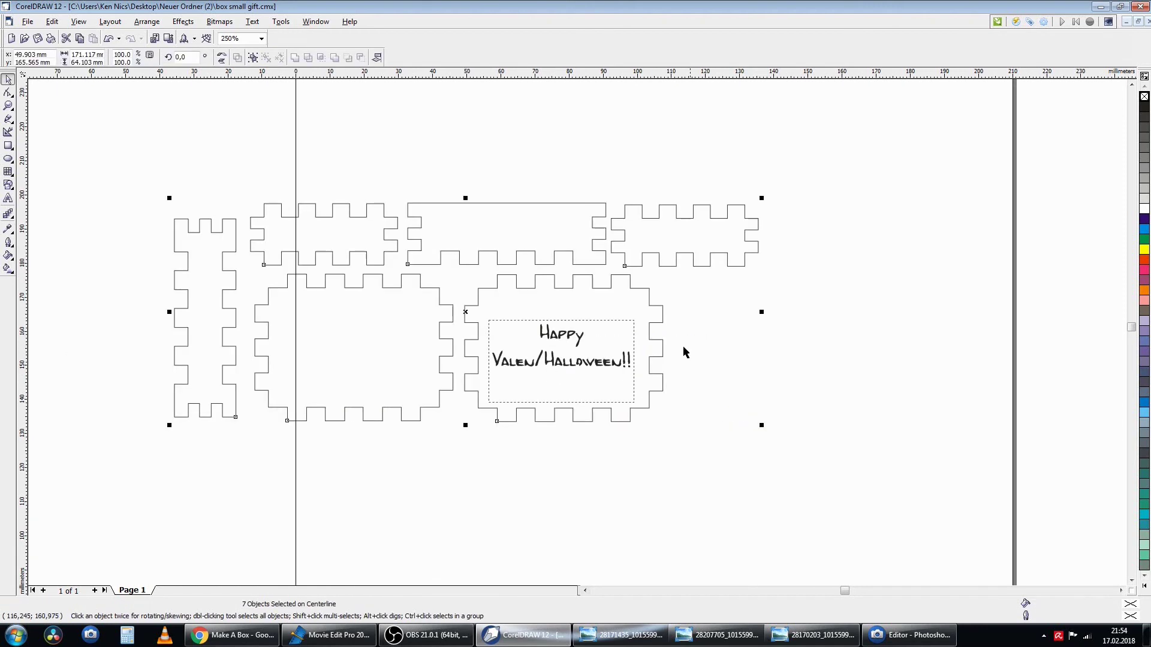
pyautogui.click(334, 217)
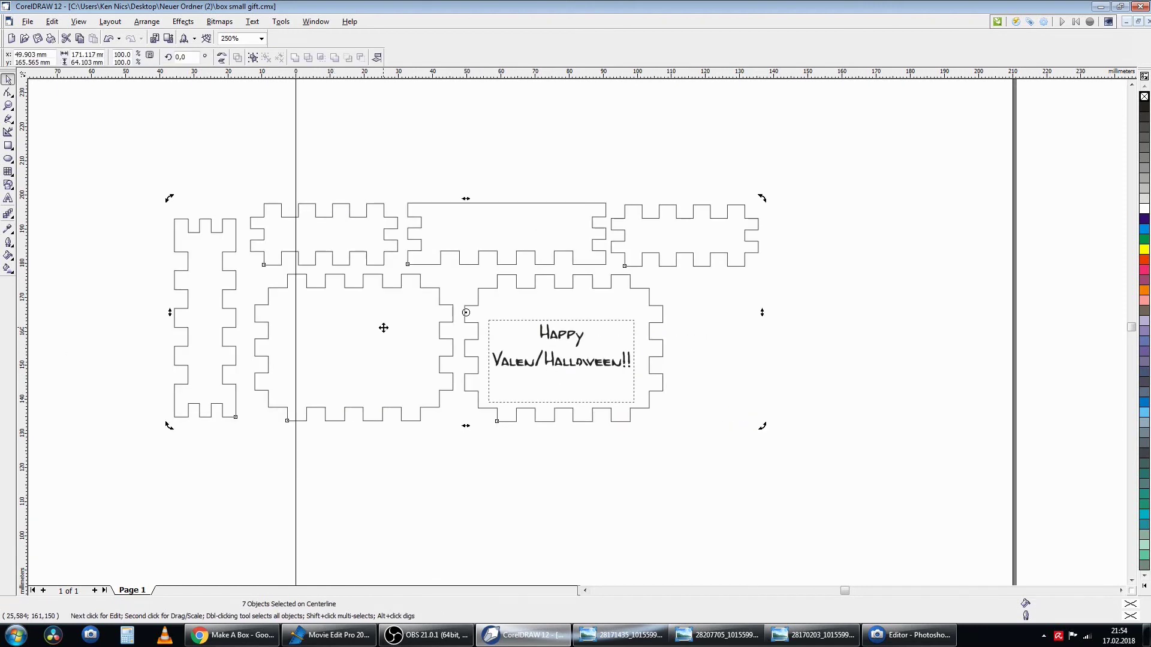
pyautogui.click(675, 445)
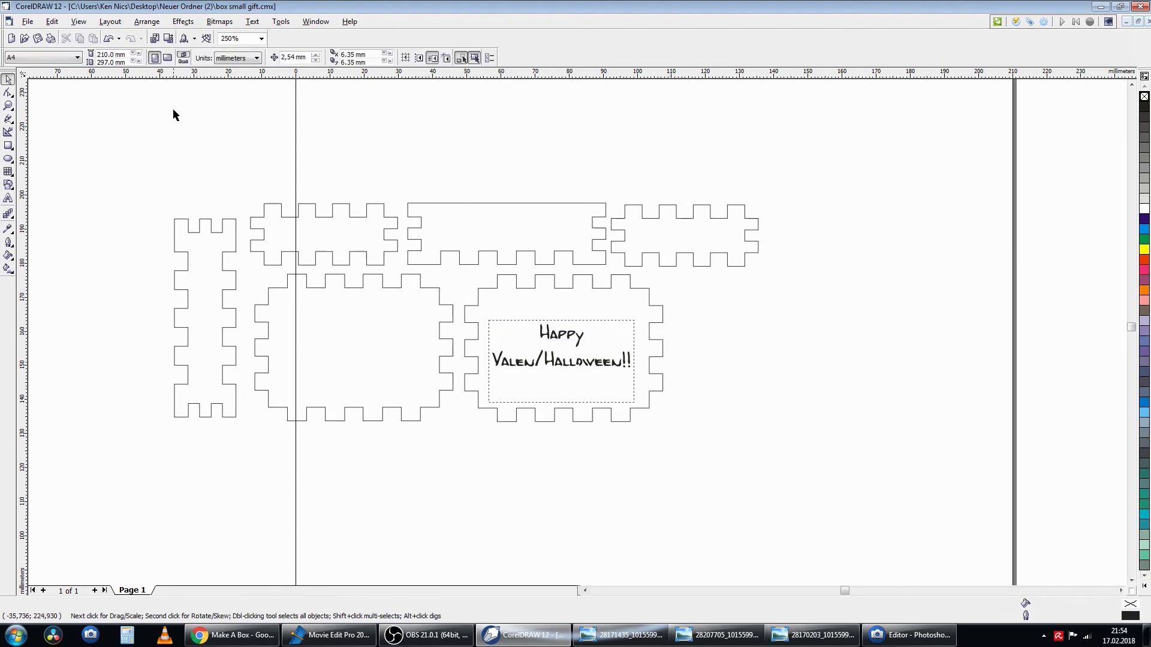
pyautogui.moveTo(136, 150); pyautogui.dragTo(817, 355)
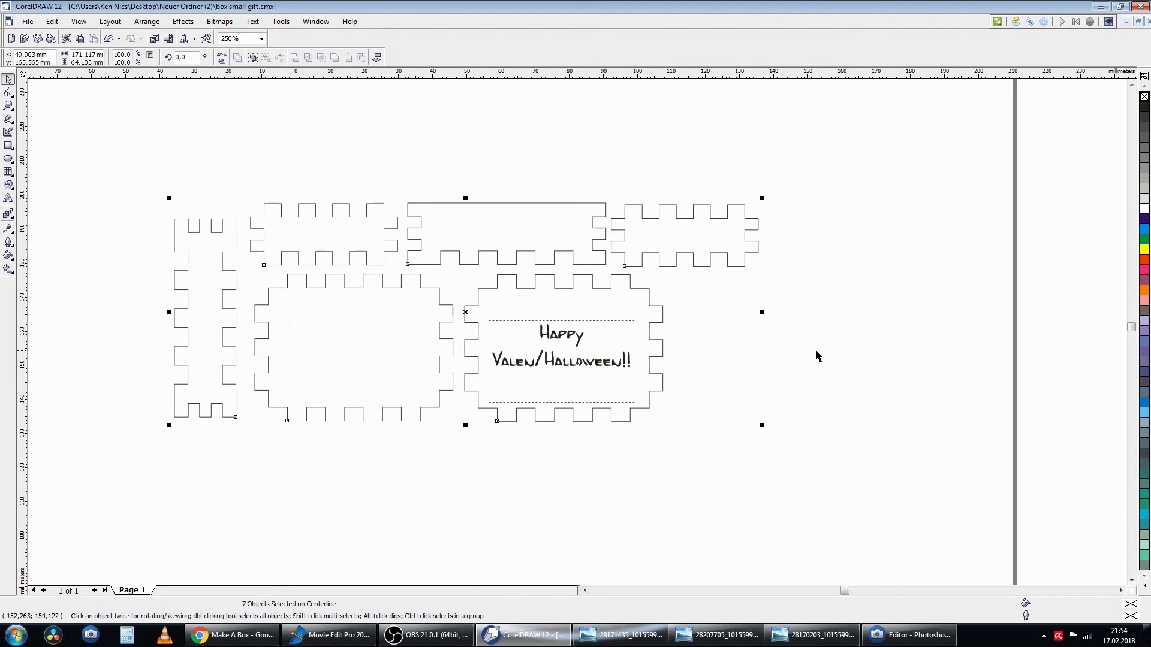